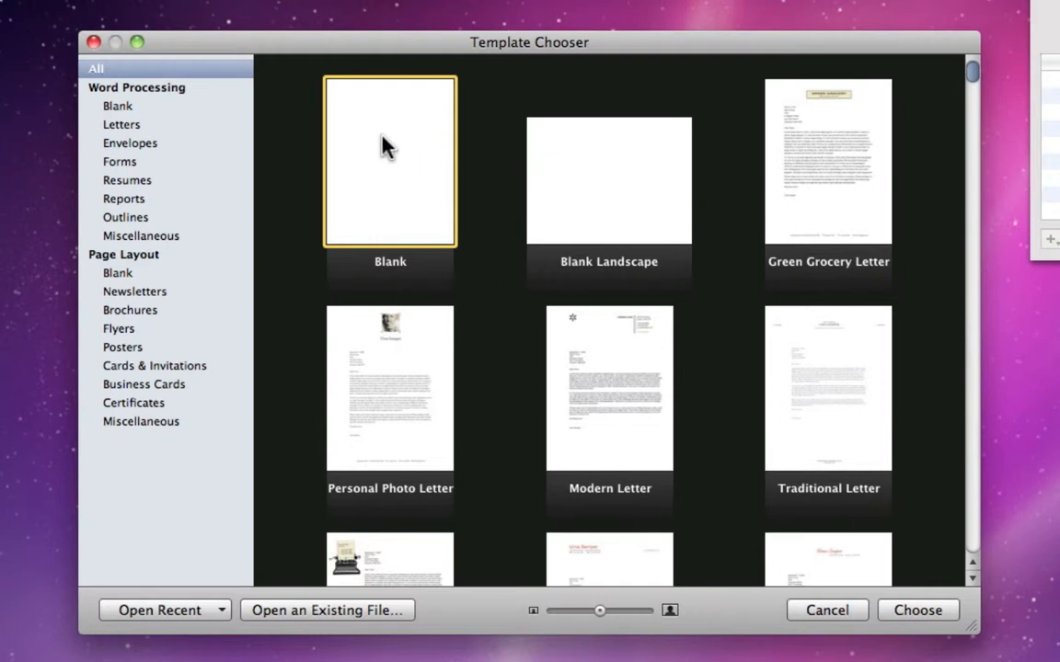
Step: Create a blank word processing document and write "Dear" followed by a new paragraph "Please confirm that this is your email:"
click(899, 611)
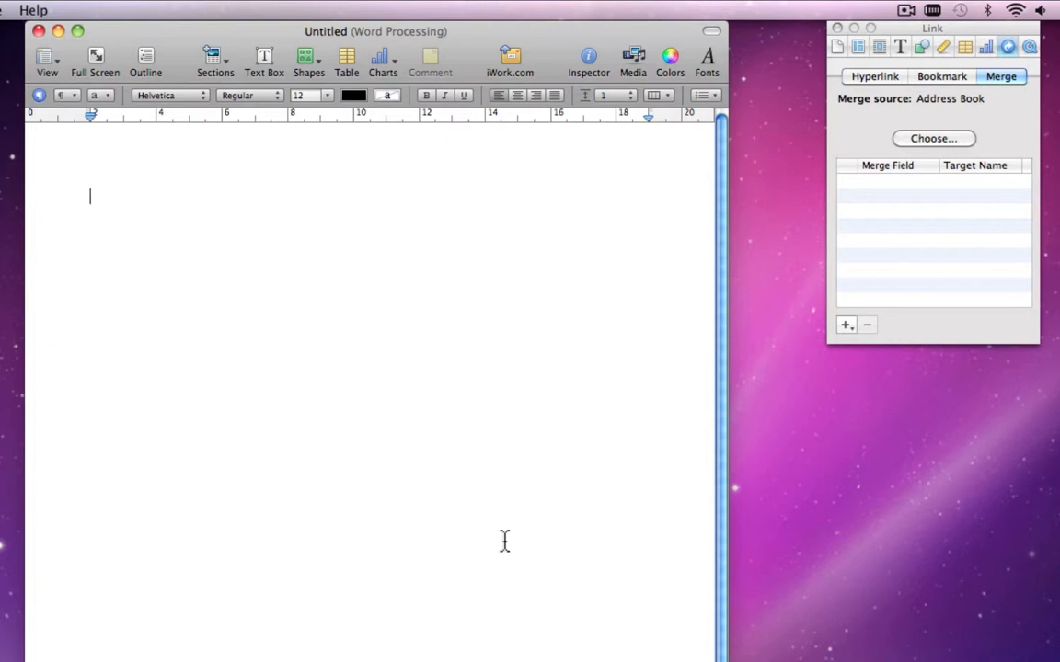
text(Dear)
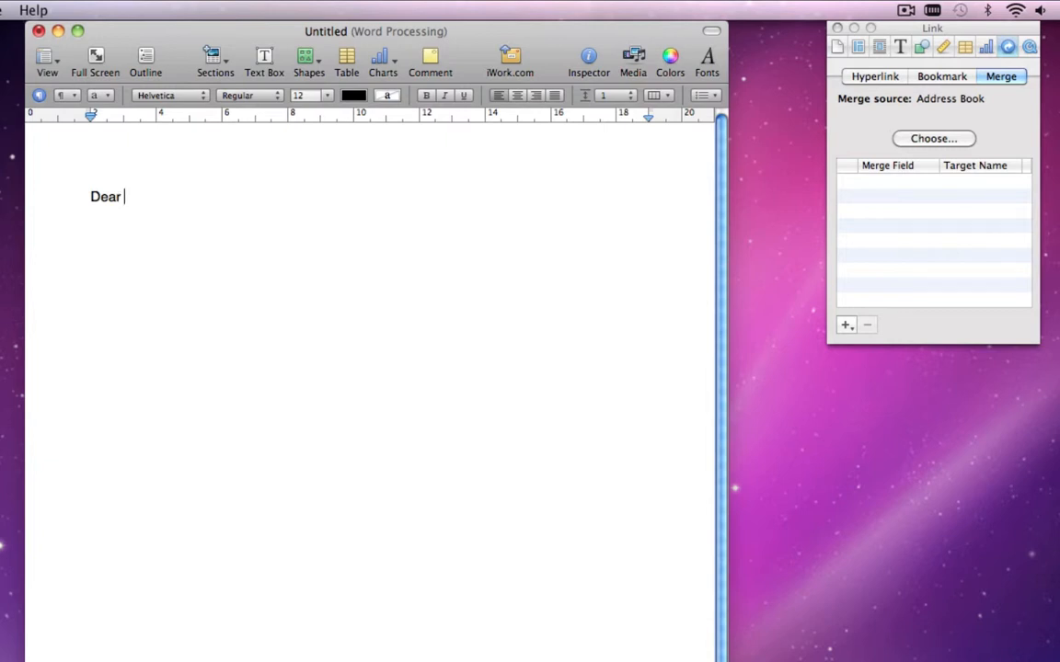
text(Please confirm that)
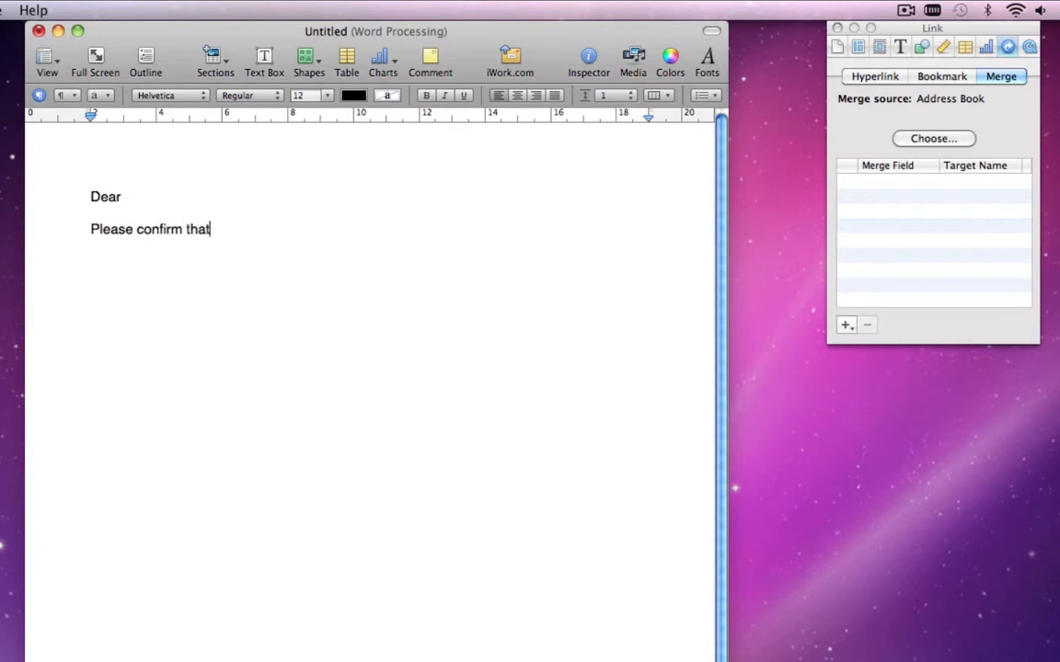
text( this is your email:)
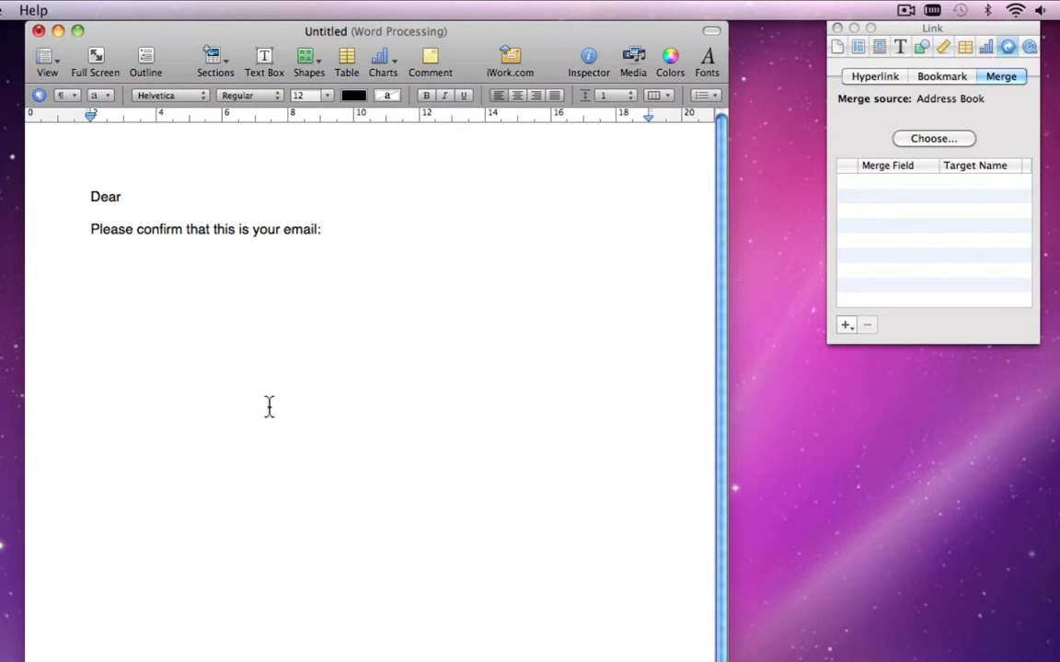
Step: With the insertion point after "Dear", set the mail merge source to the Address Book group ICT Staff Team
click(170, 198)
drag(898, 31, 793, 17)
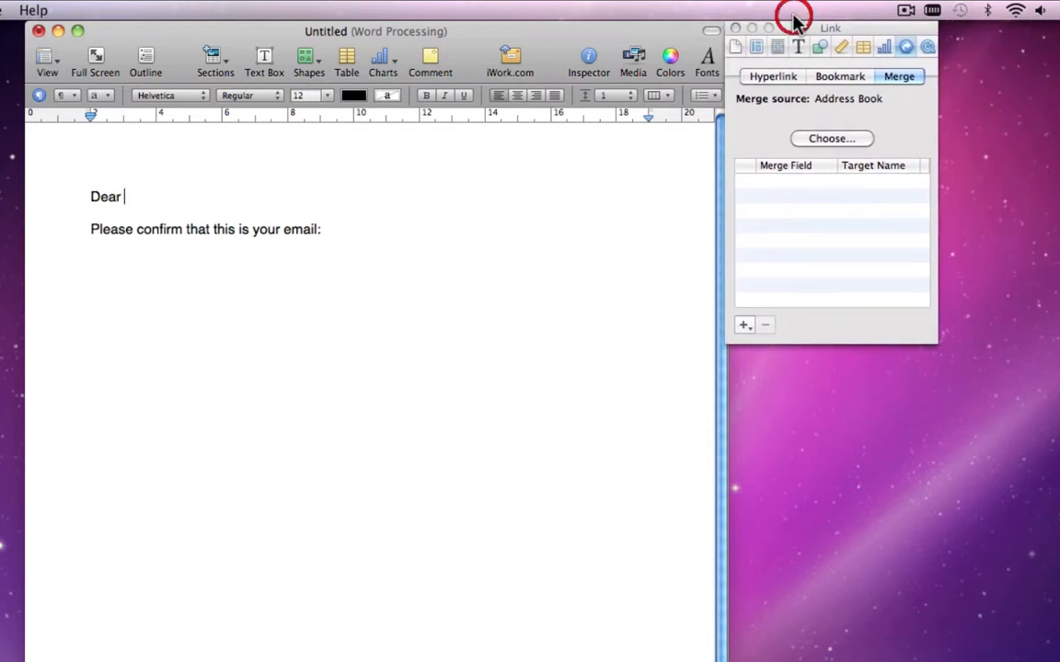
click(907, 50)
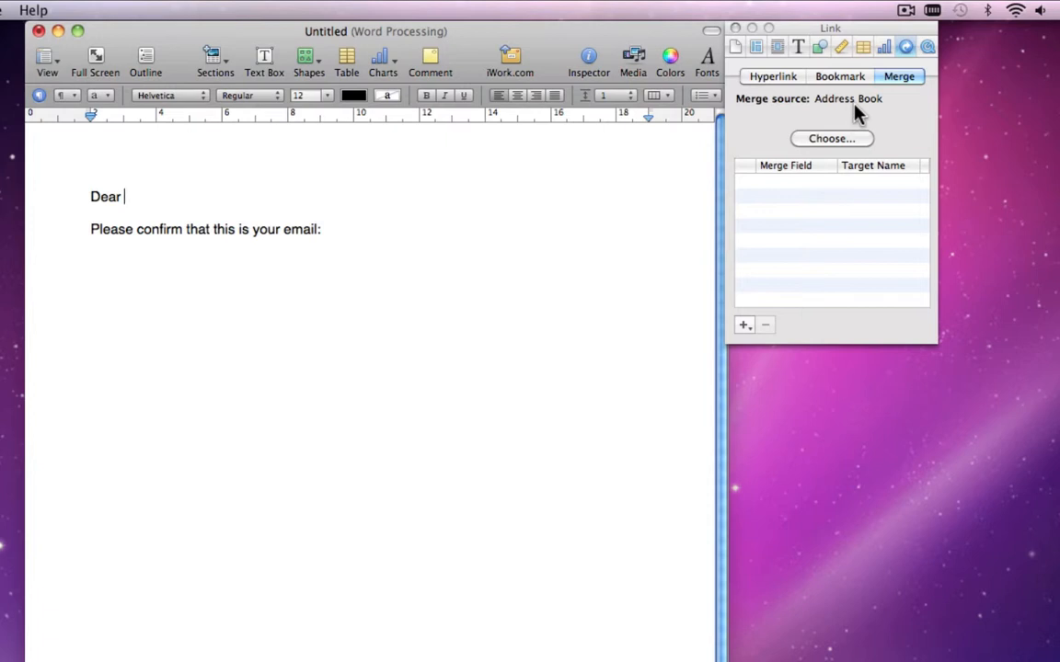
click(834, 140)
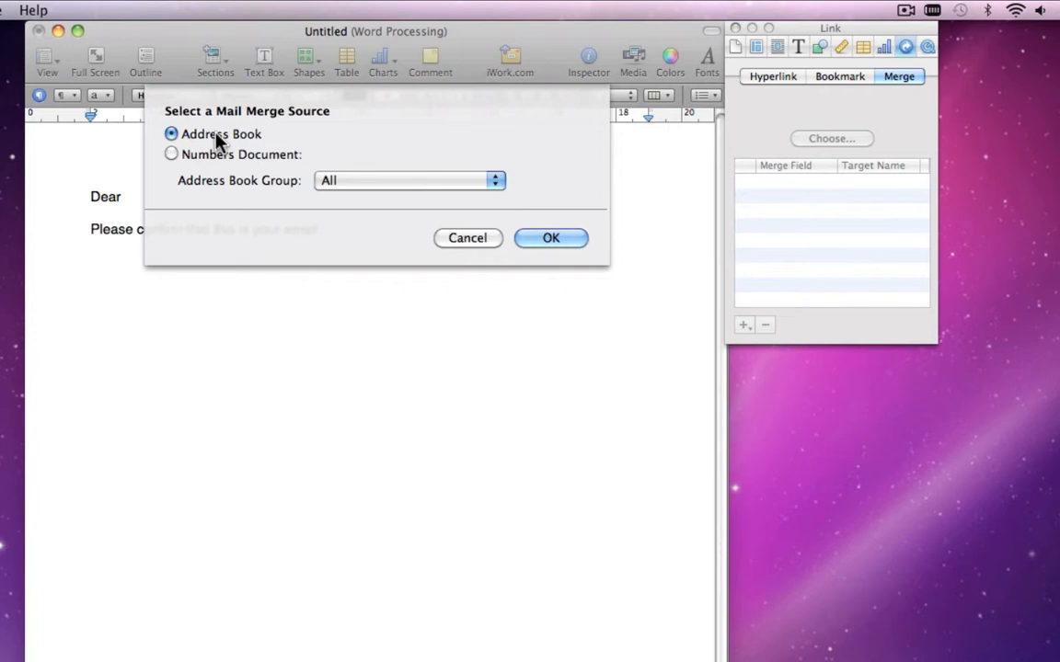
click(365, 184)
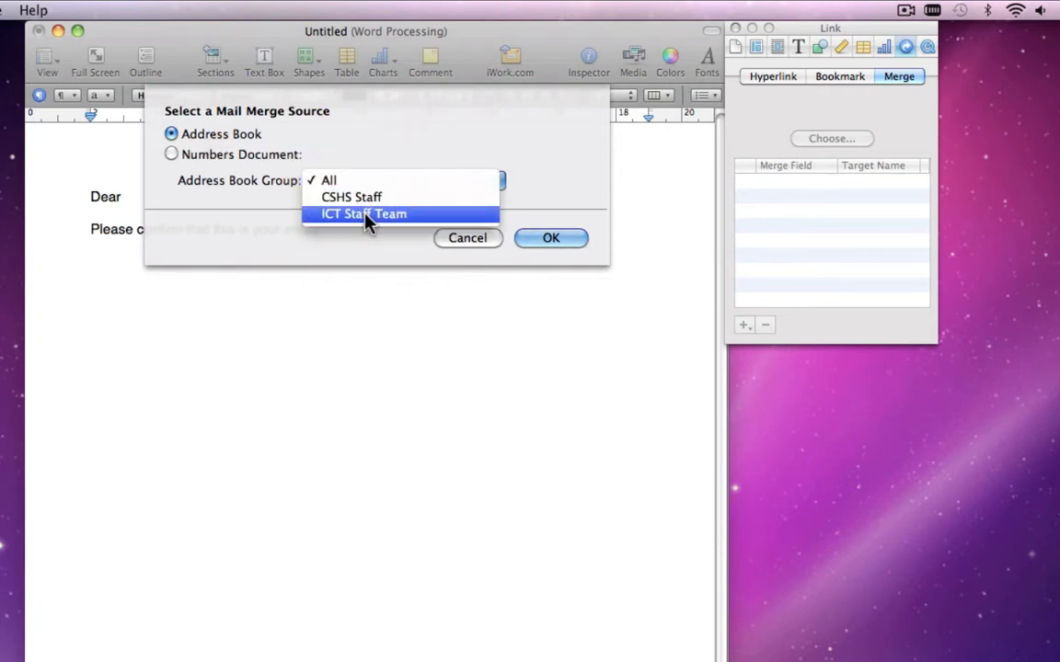
click(365, 216)
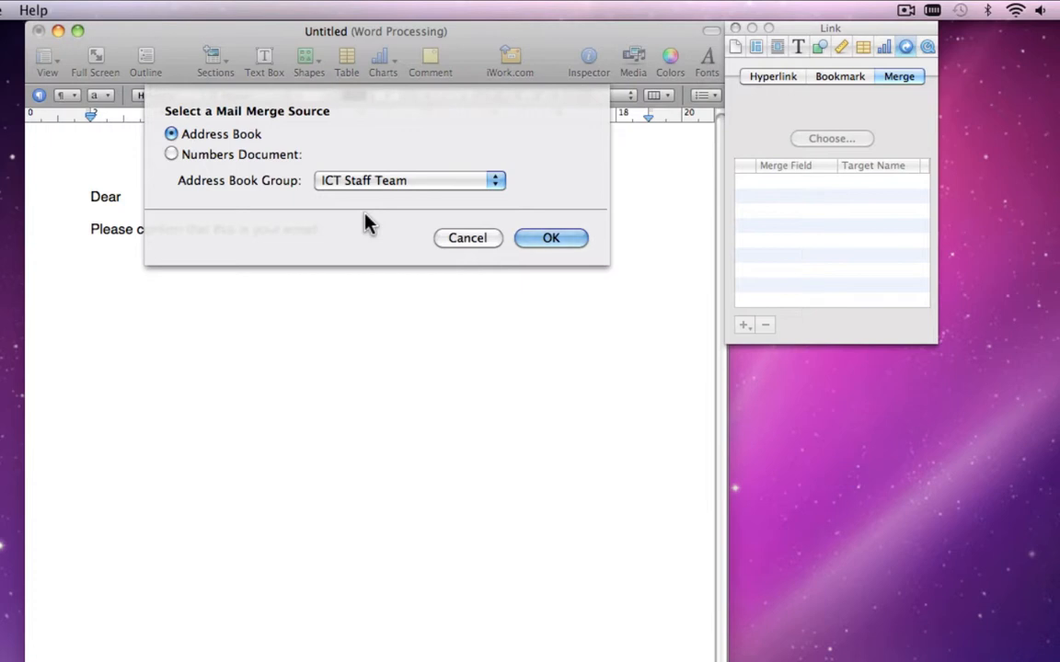
click(551, 238)
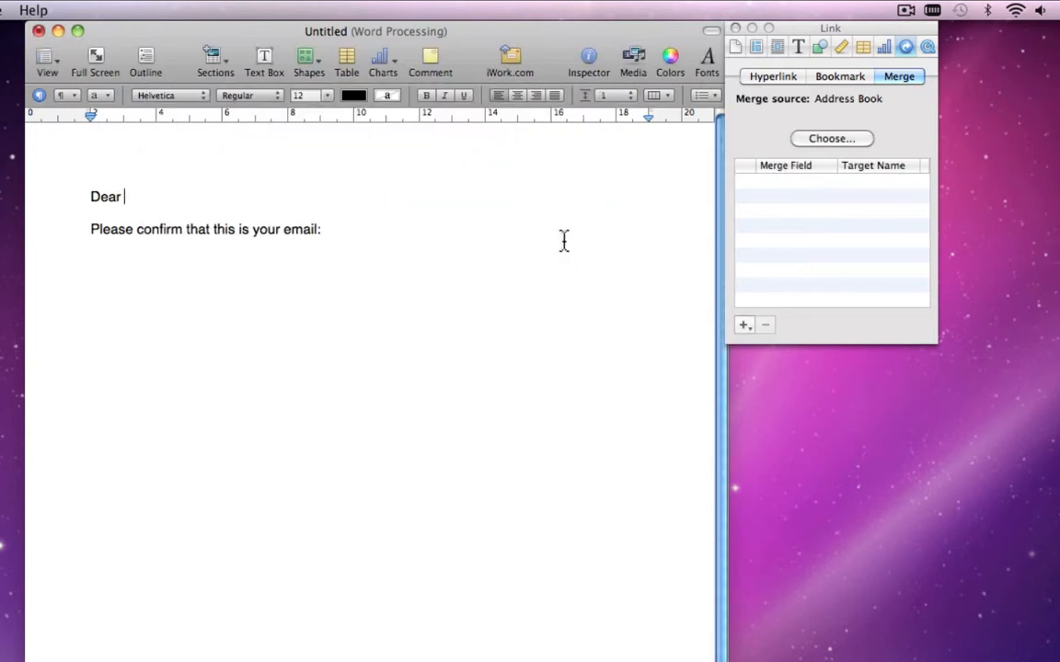
Step: Insert two merge fields after "Dear", separated by a space: First Name and Last Name
click(743, 327)
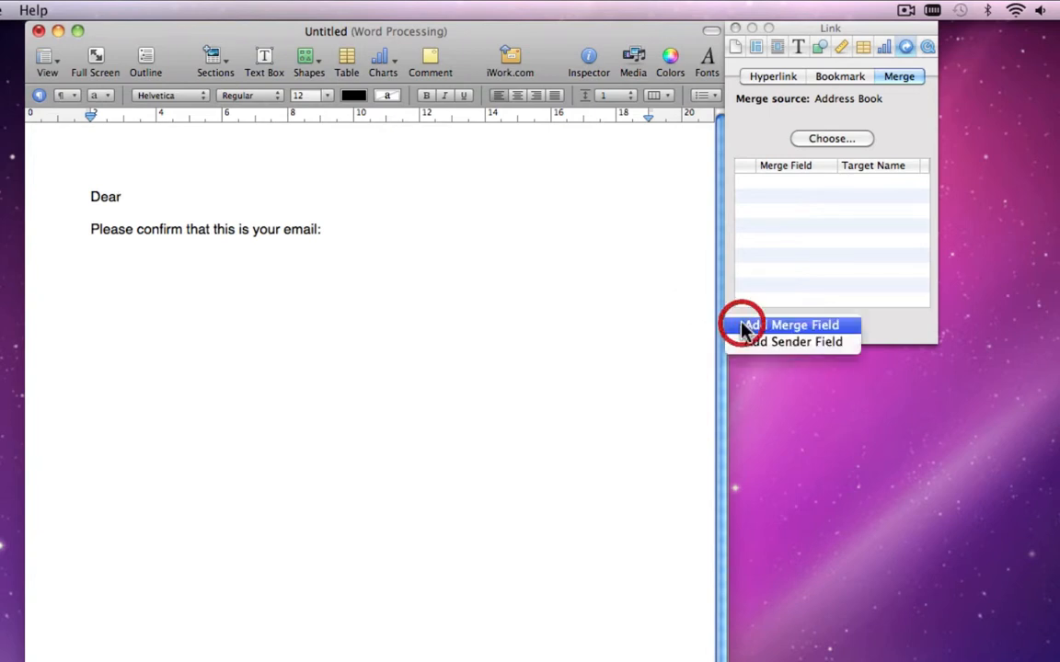
click(791, 325)
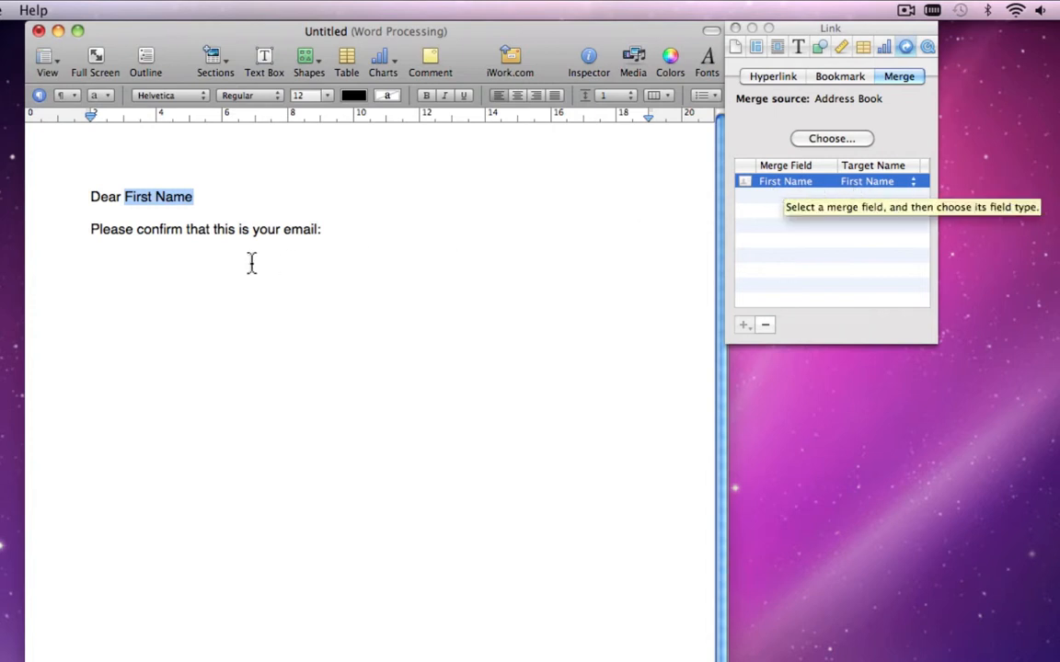
click(203, 194)
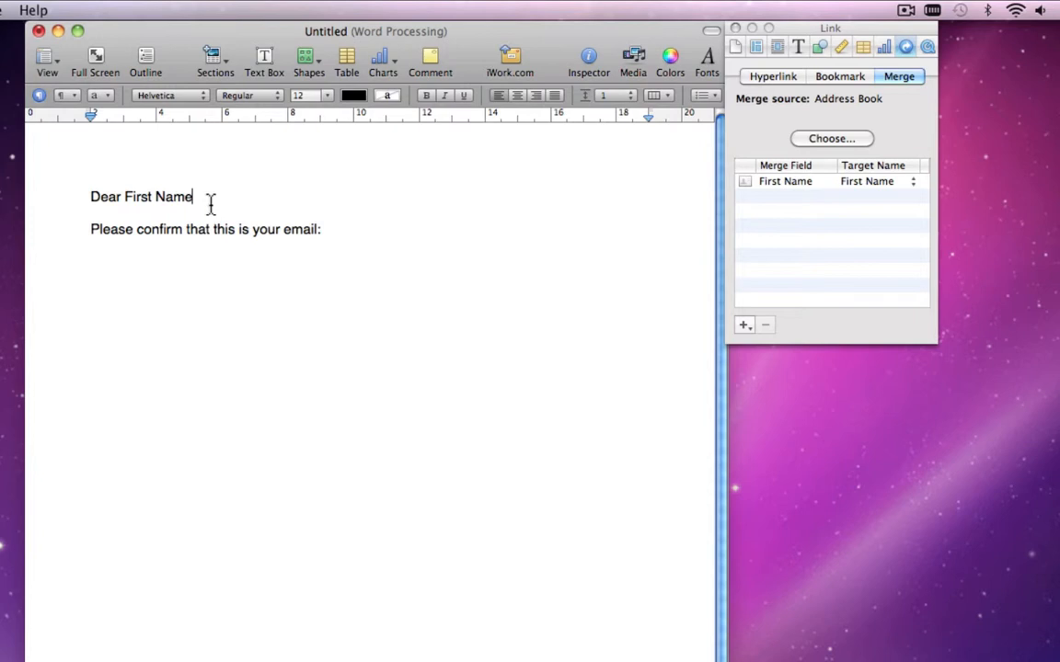
click(744, 324)
click(760, 329)
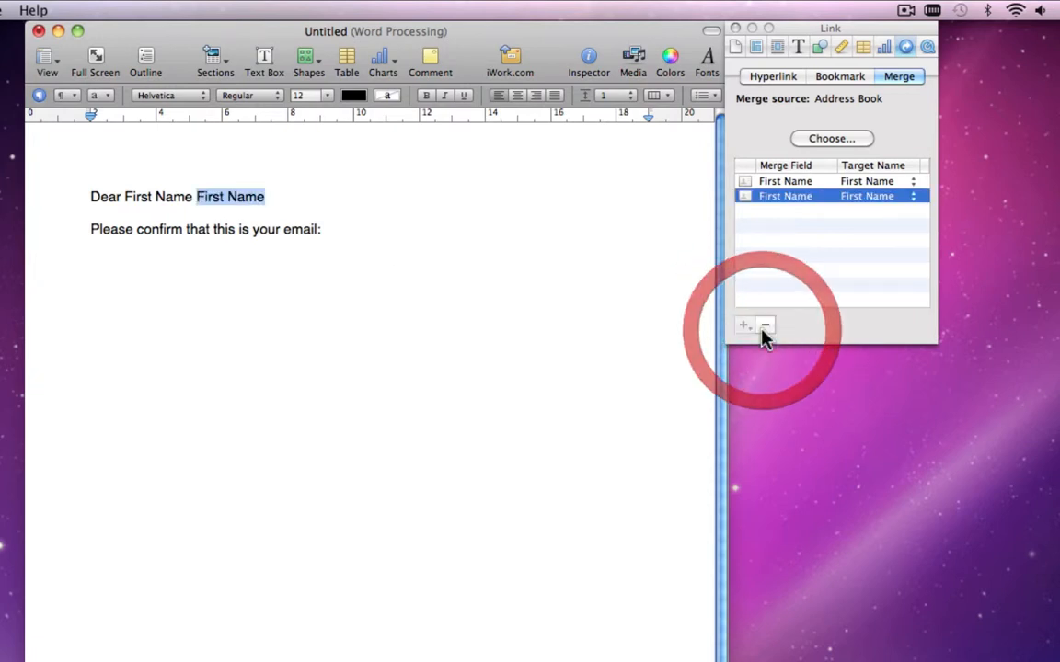
click(911, 198)
mouse_move(892, 199)
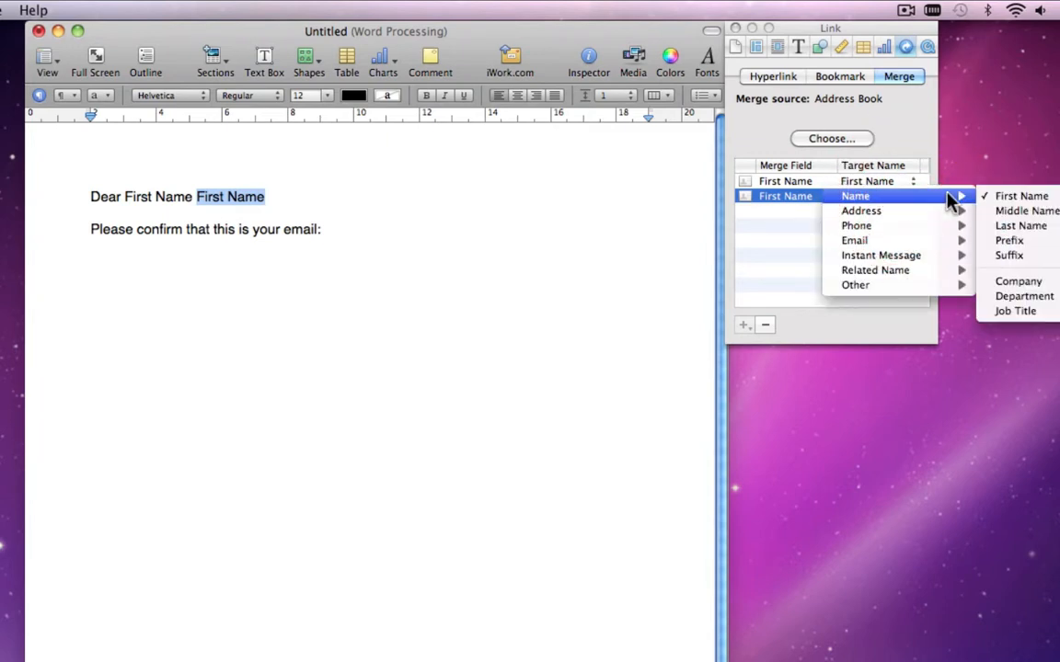
click(1003, 228)
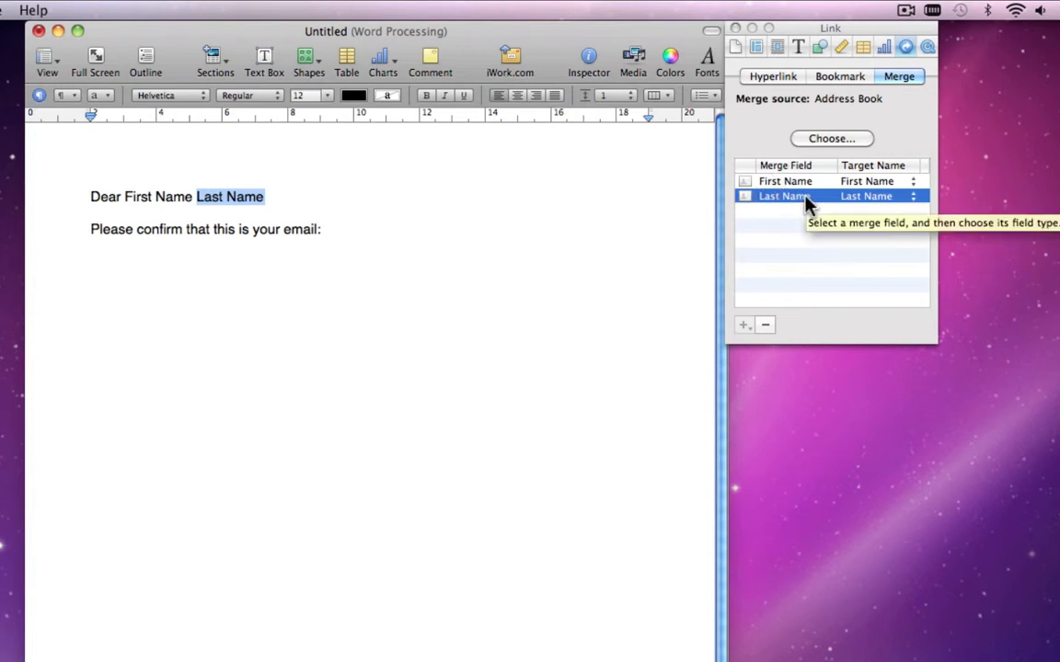
Step: Insert a merge field after "Please confirm that this is your email:" and set its target to Work Email
click(345, 233)
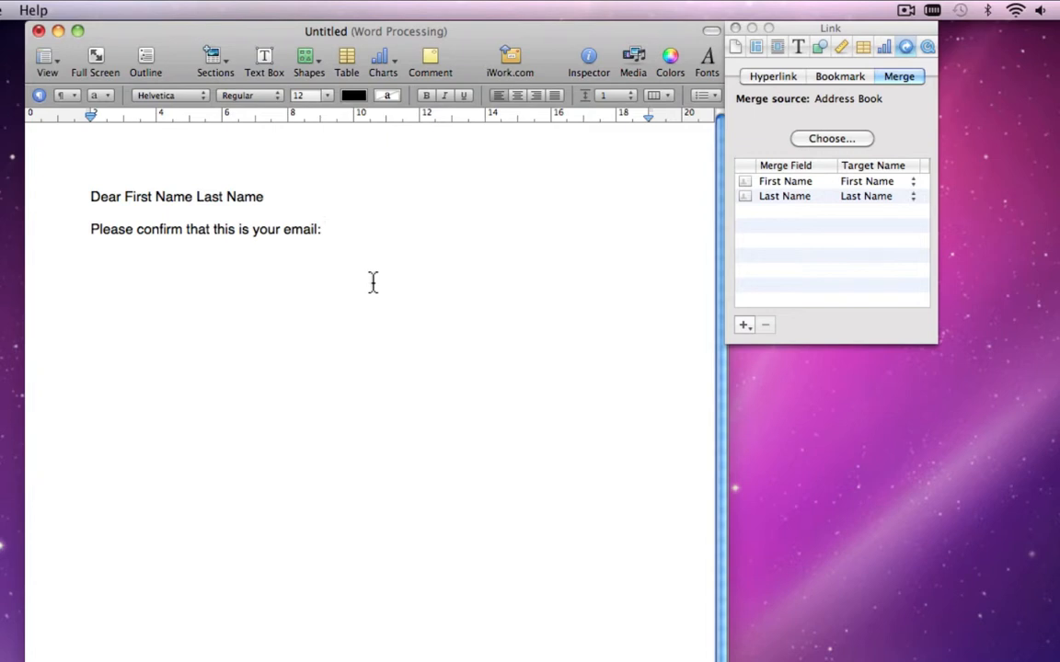
click(744, 324)
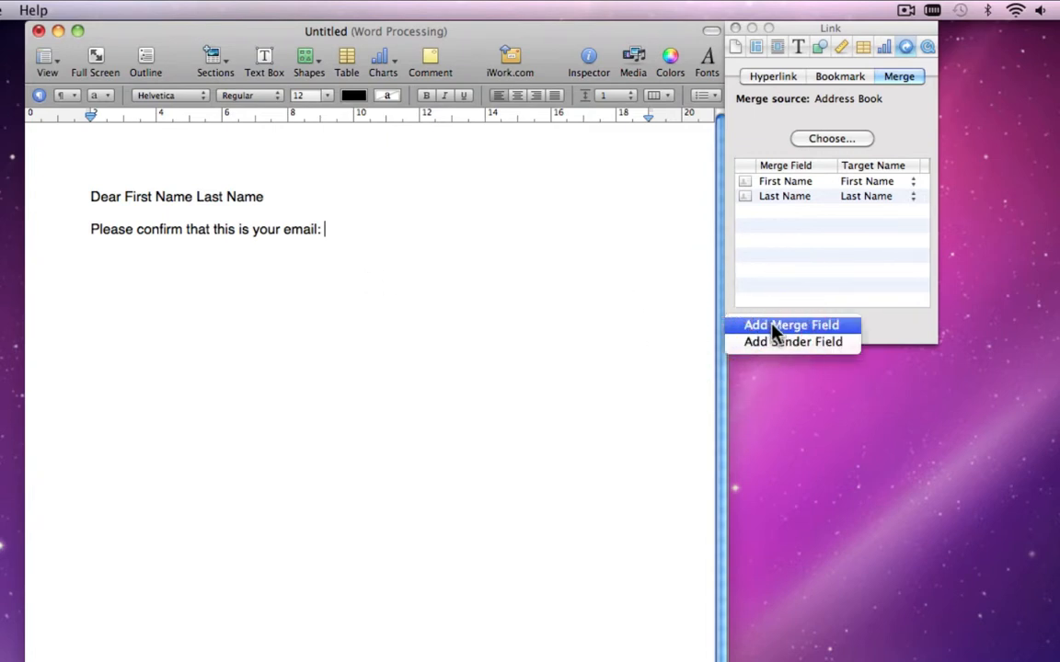
click(773, 326)
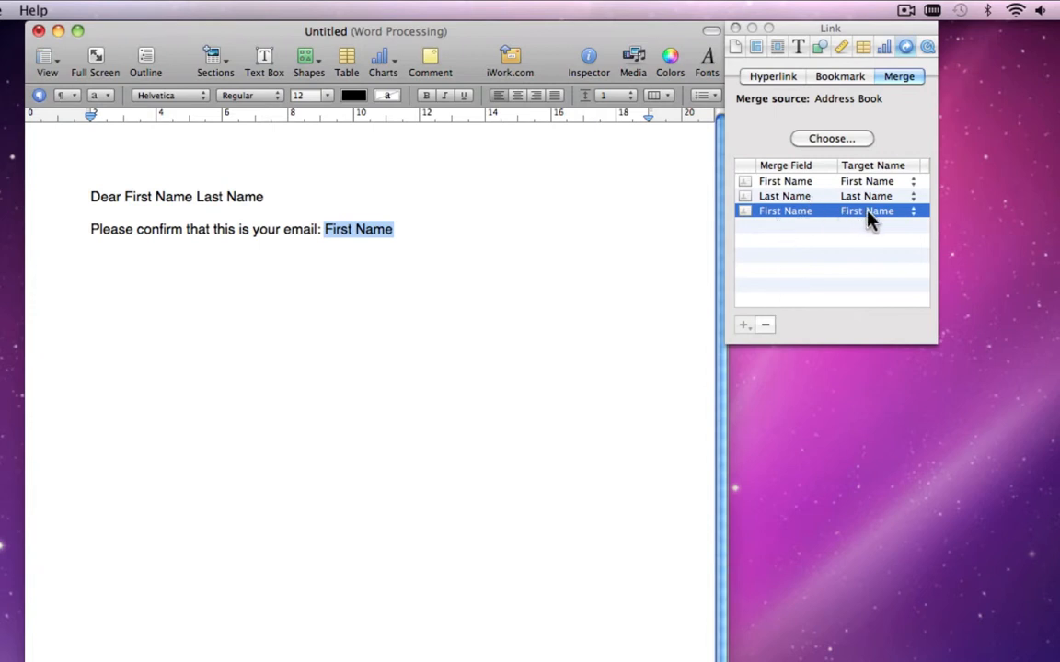
click(909, 214)
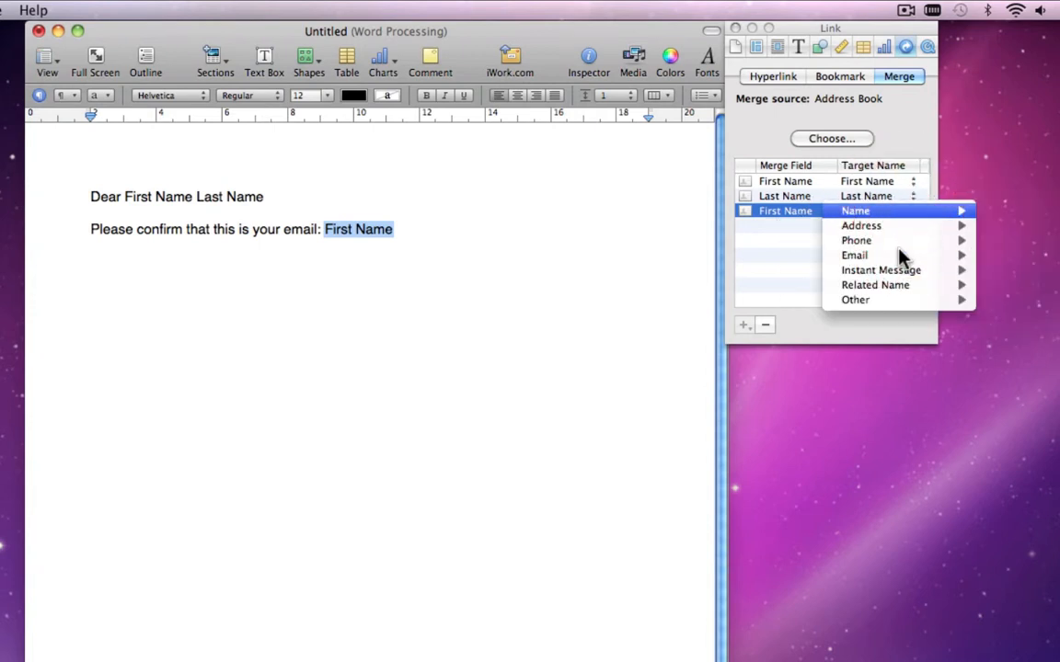
mouse_move(899, 259)
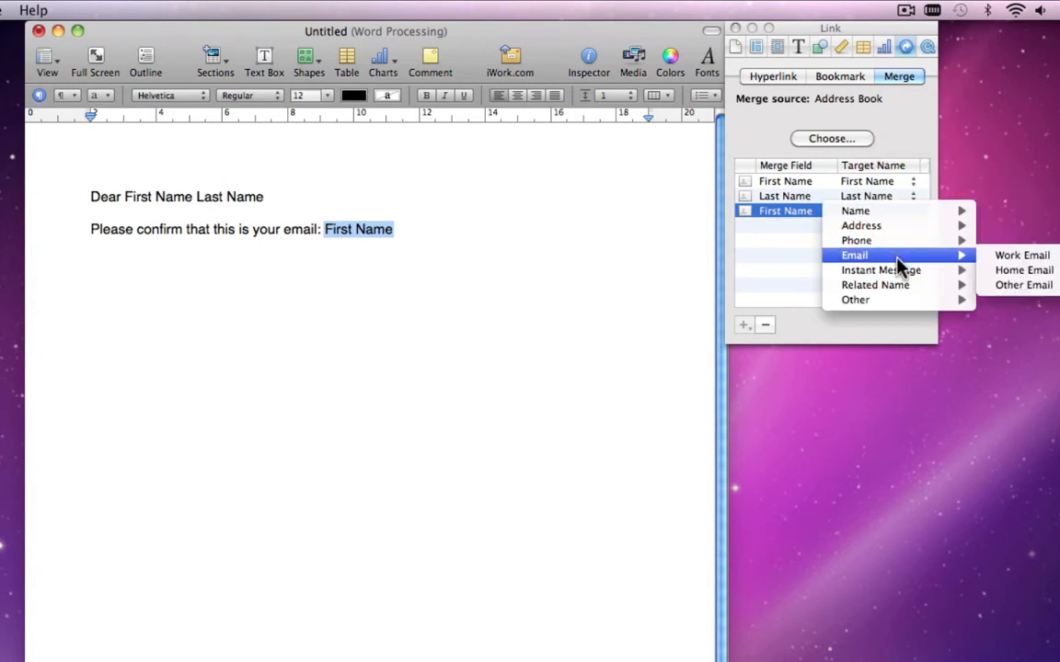
click(1042, 257)
click(797, 261)
Step: Add the line "Here are the stats" and place the screen shot image from the desktop below it
click(417, 343)
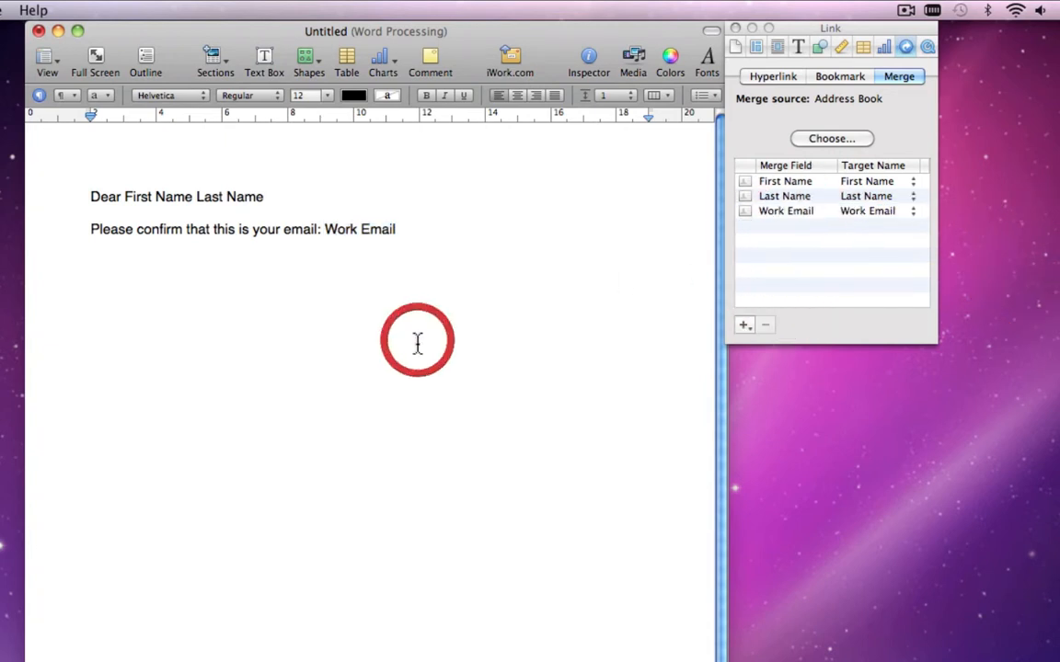
key(Return)
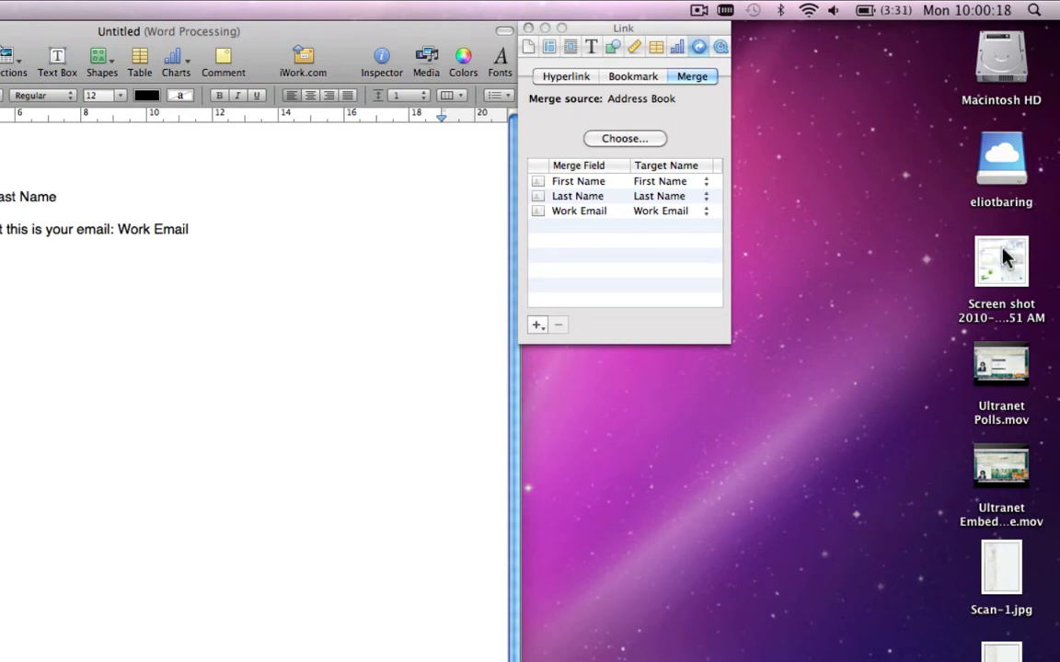
drag(1019, 269, 25, 465)
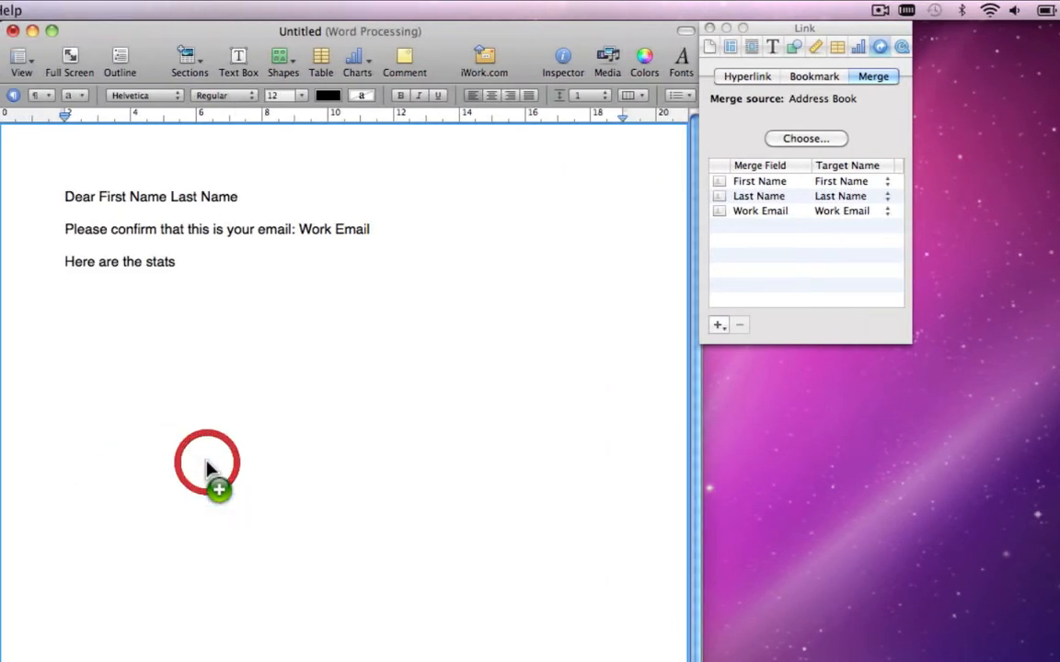
drag(208, 469, 289, 526)
Step: Below the image, add the closing "Regards" with the sender's first name on the following line
click(430, 265)
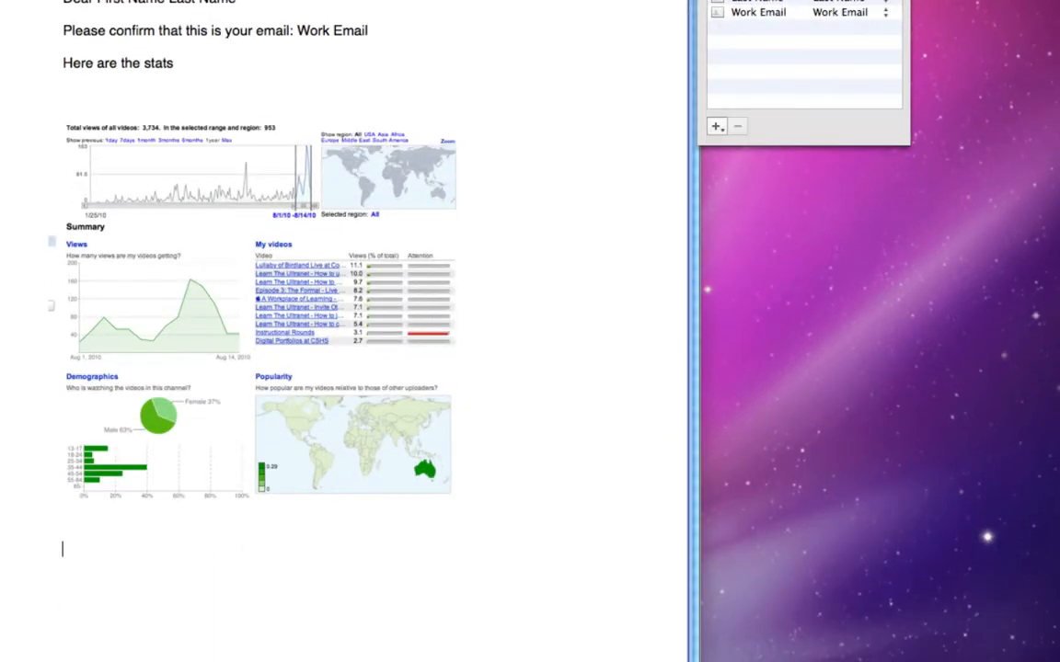
text(Regards)
key(Return)
text(Eliot)
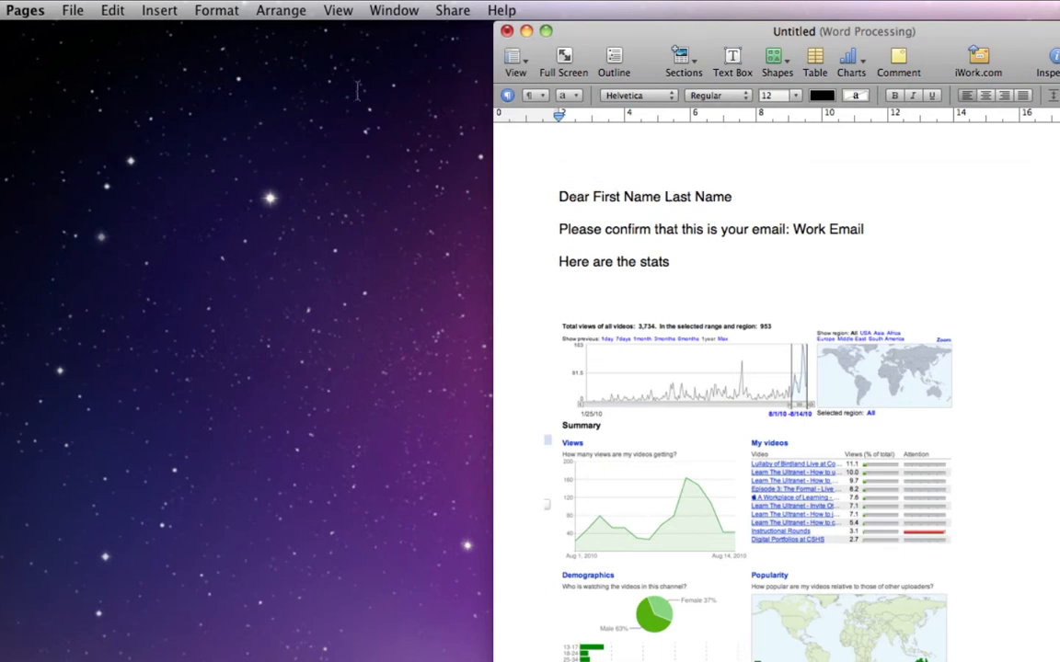
Step: Check the merge fields and run the mail merge into a new document from the Address Book group ICT Staff Team
click(112, 10)
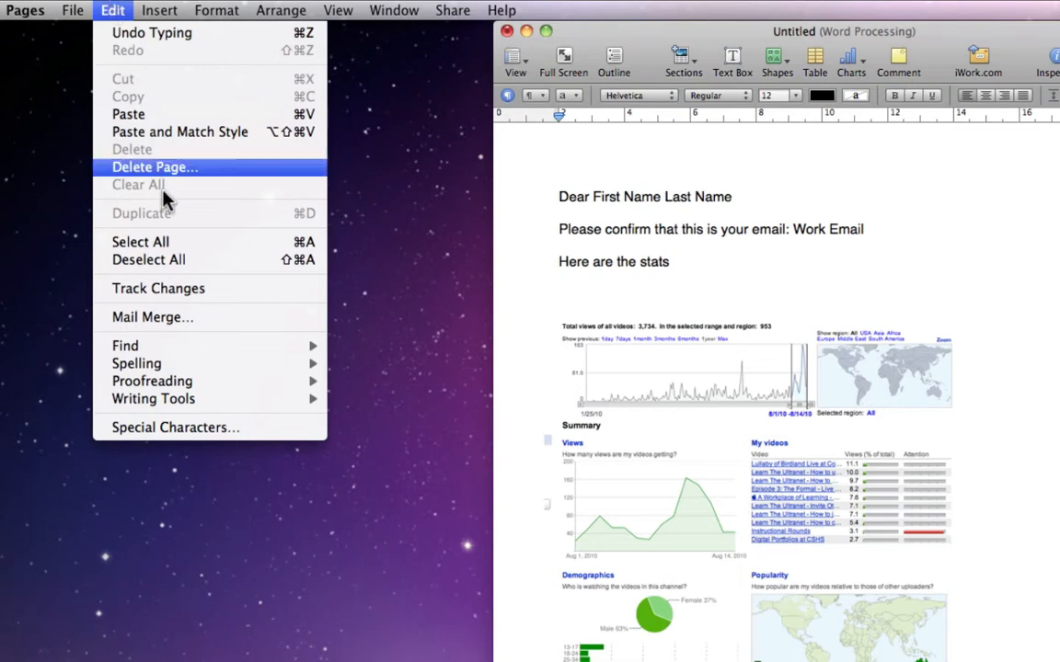
click(170, 316)
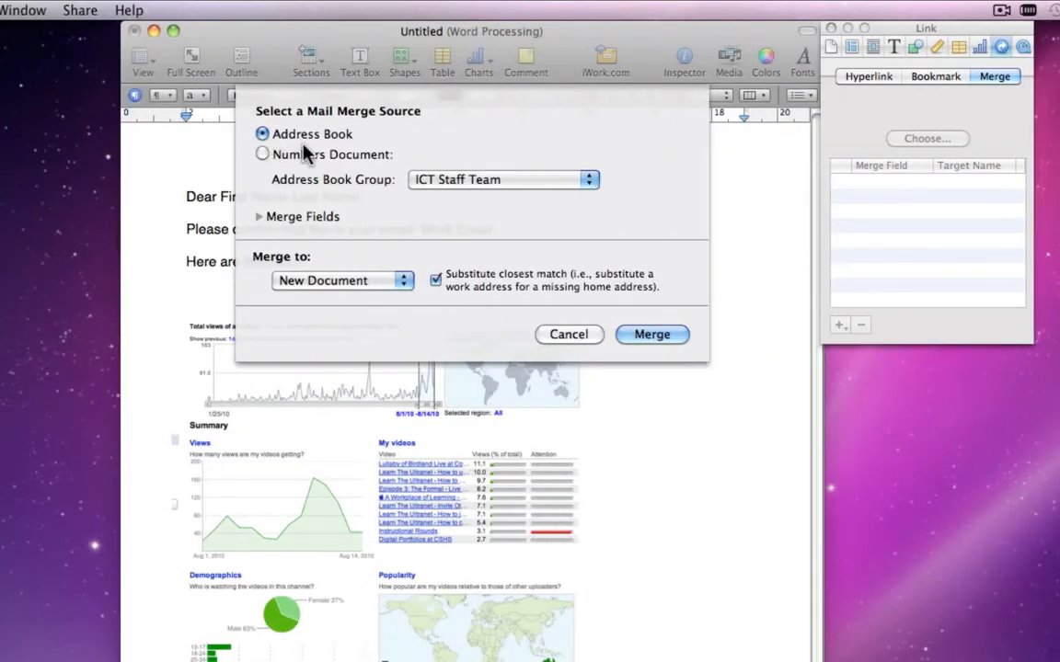
click(491, 183)
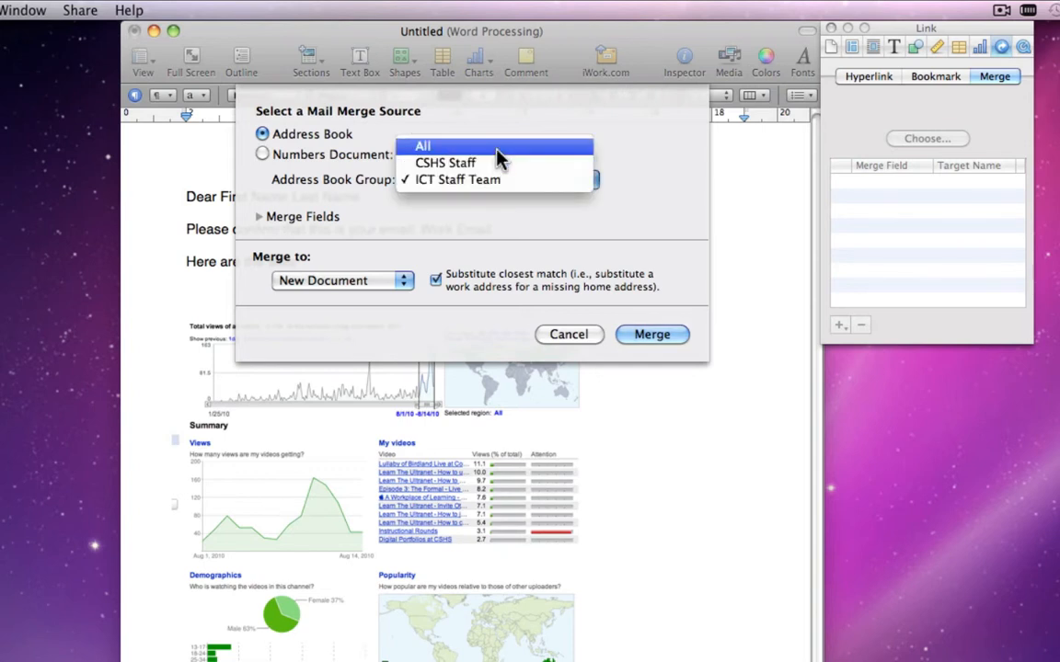
click(493, 213)
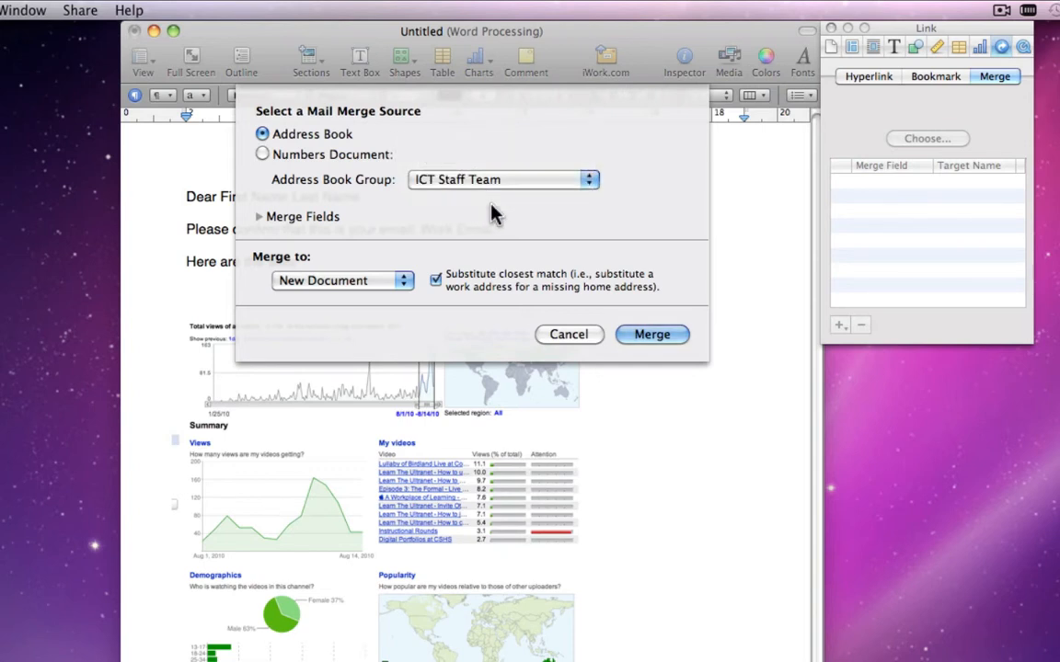
click(259, 217)
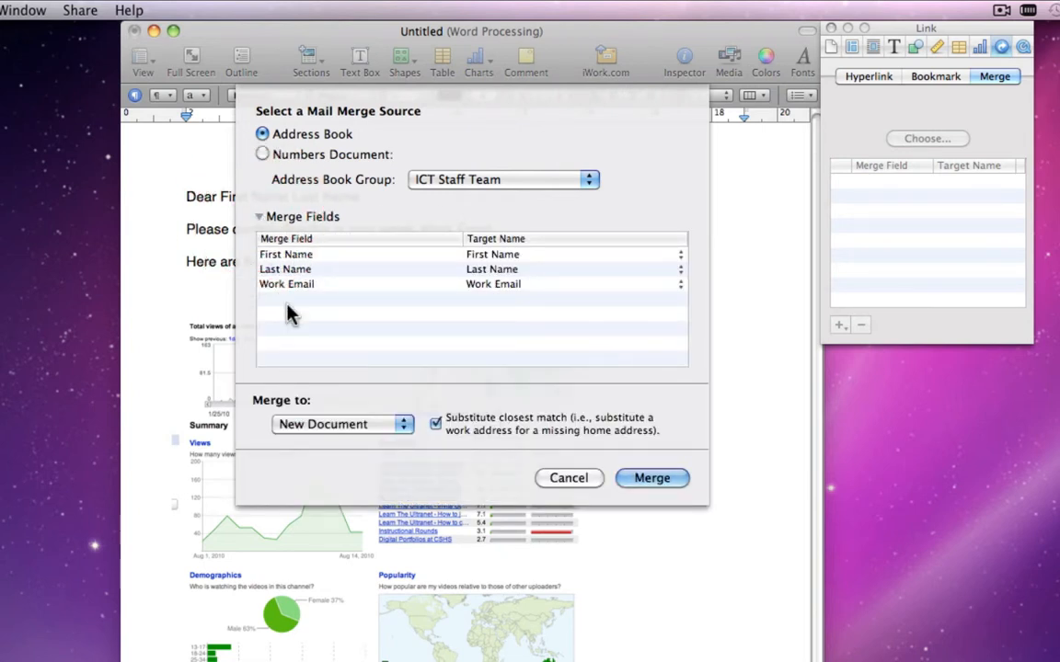
click(259, 218)
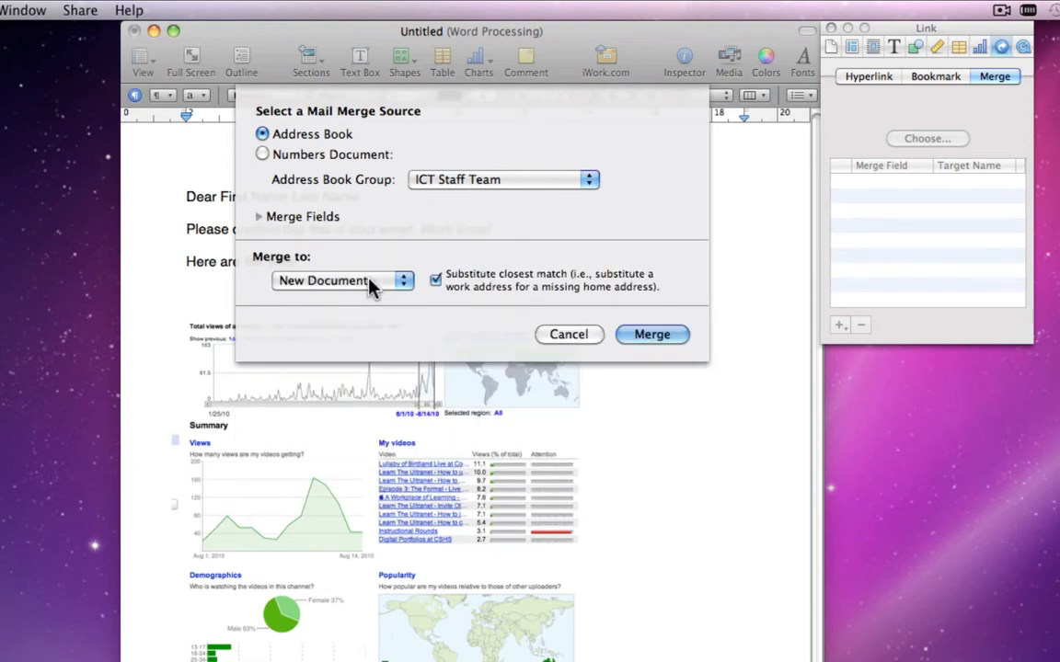
click(370, 281)
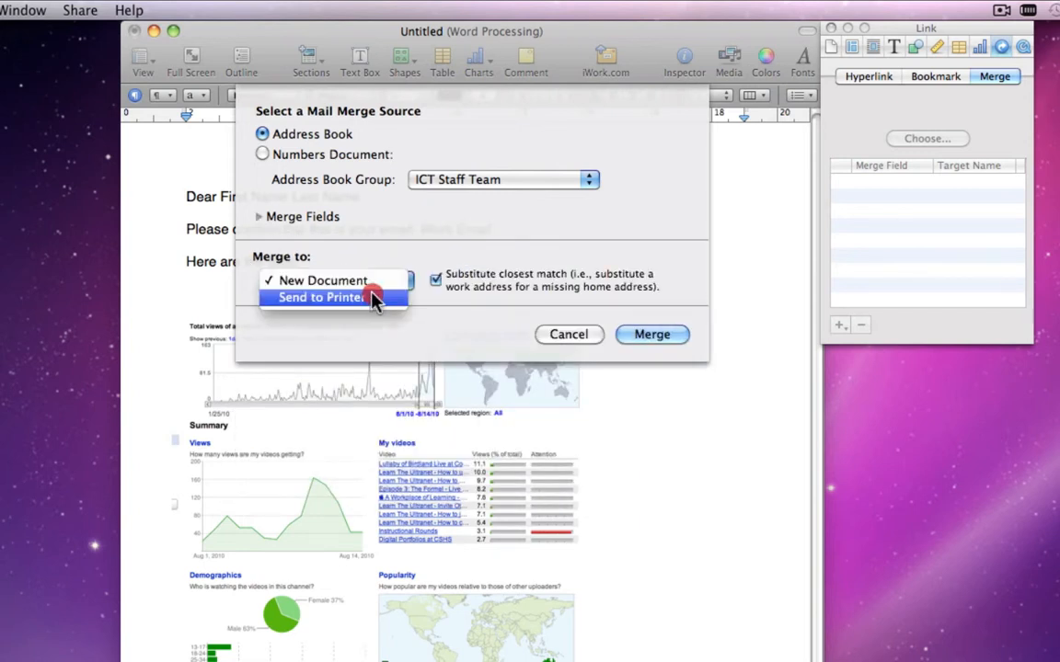
click(371, 280)
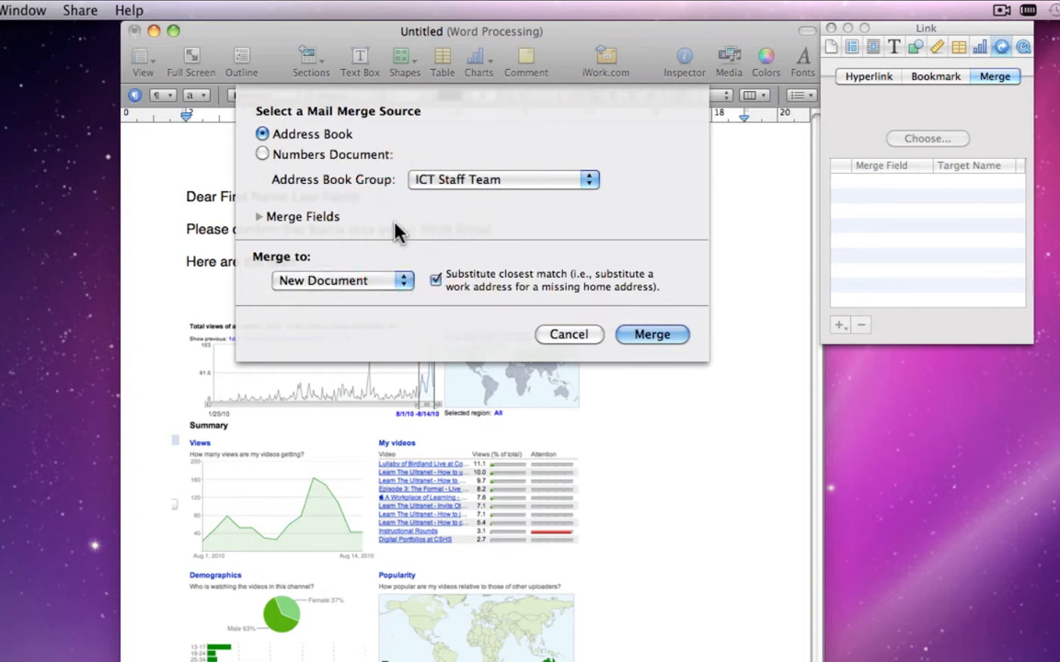
click(674, 335)
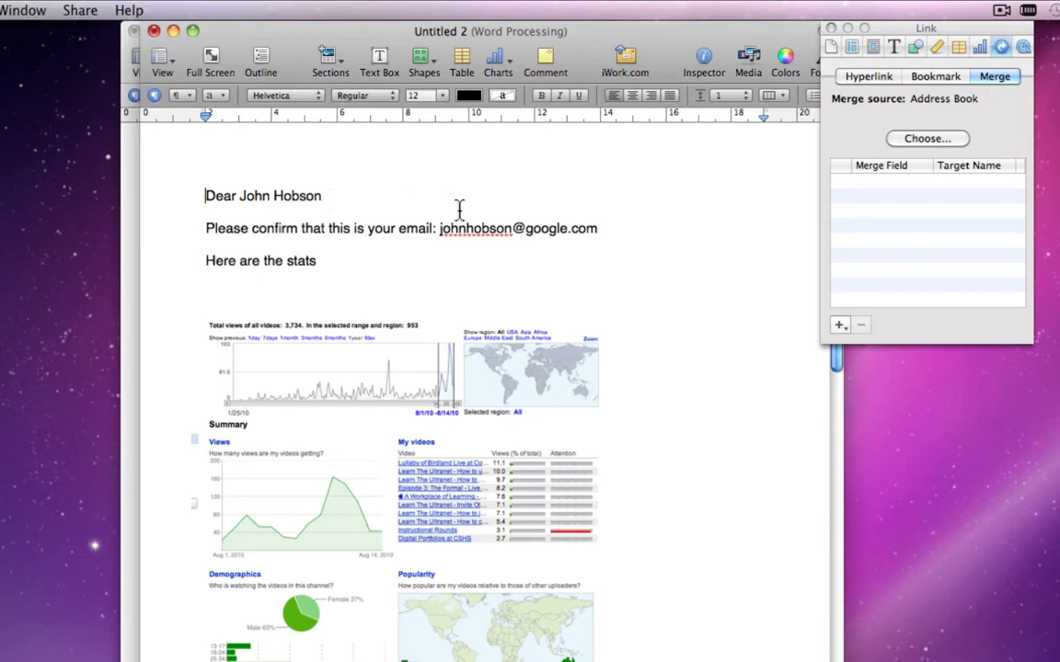
Step: Review each merged letter in the new document, checking the recipient's name, work email, image and closing, and return to the first letter
scroll(510, 251, down, 1)
scroll(511, 251, down, 15)
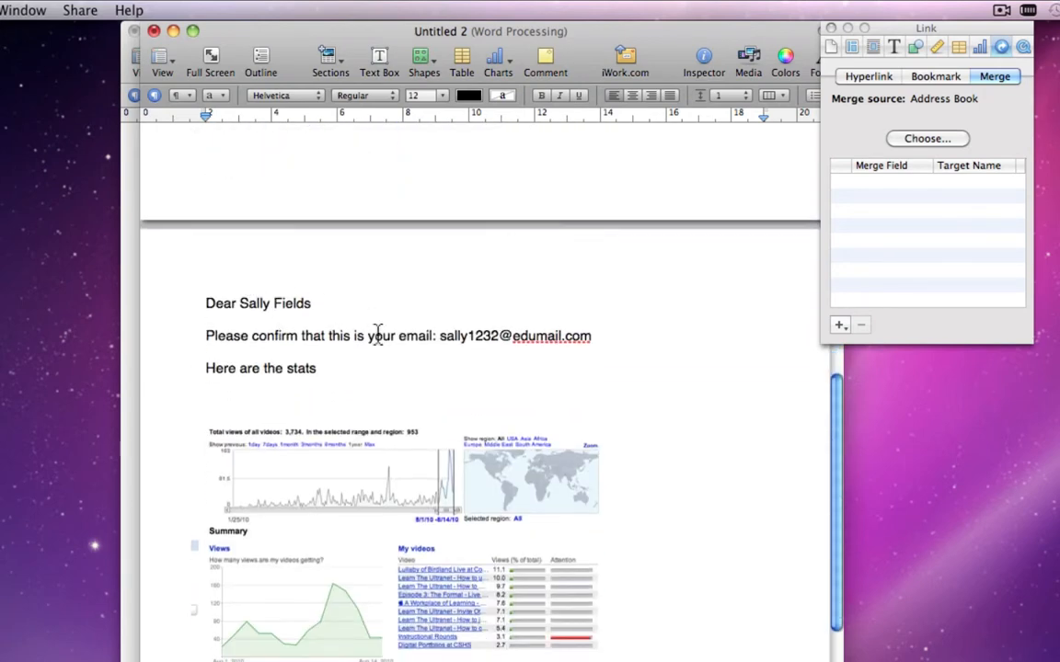
scroll(687, 502, down, 15)
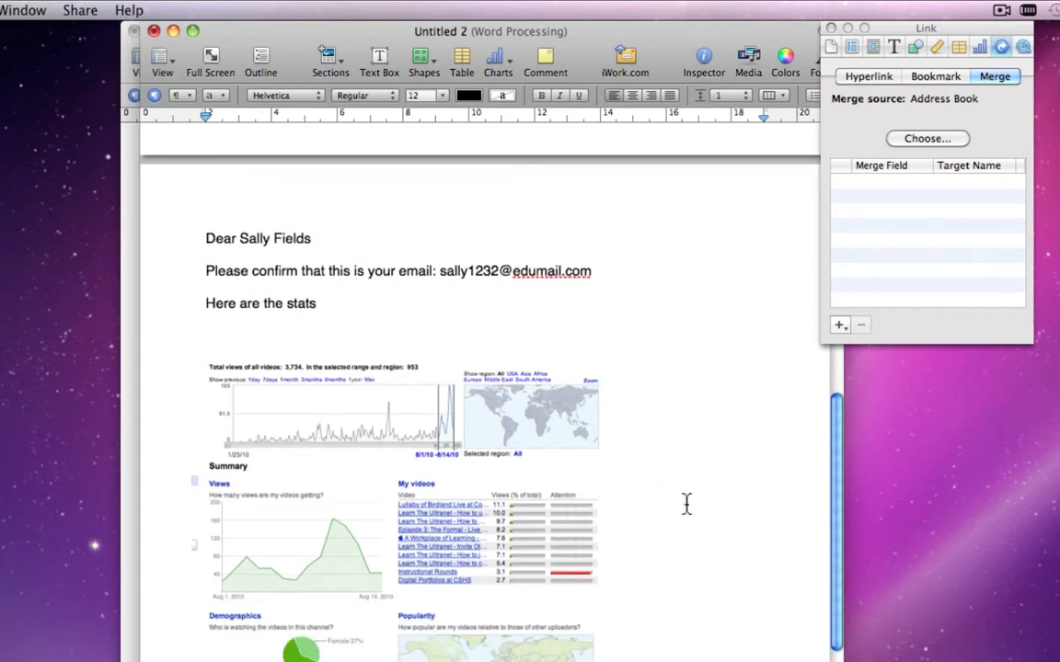
scroll(686, 501, down, 7)
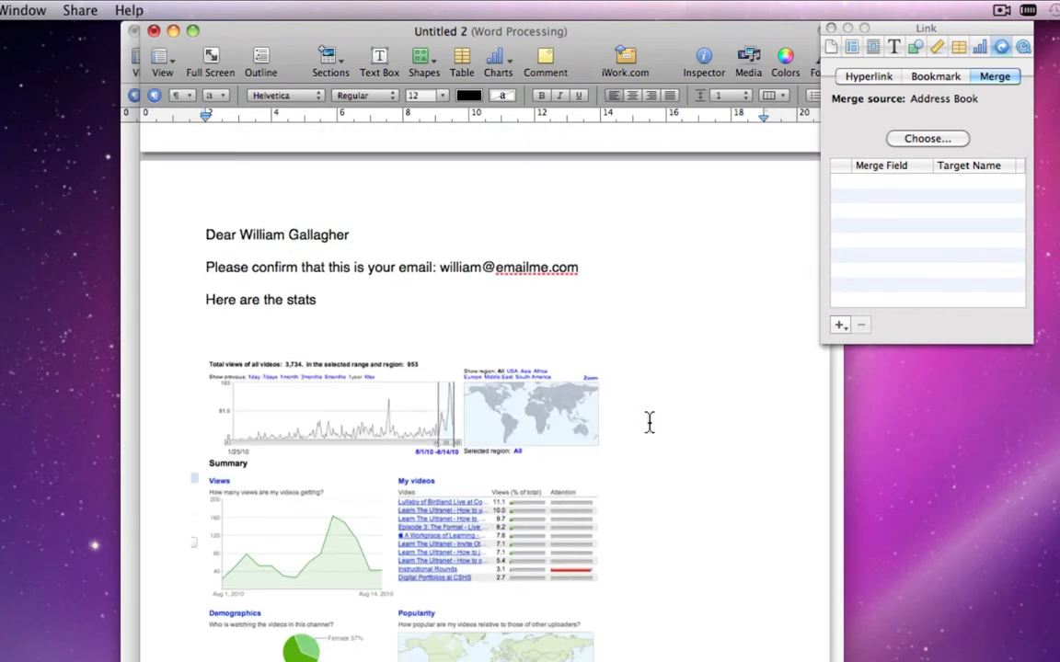
scroll(648, 421, down, 3)
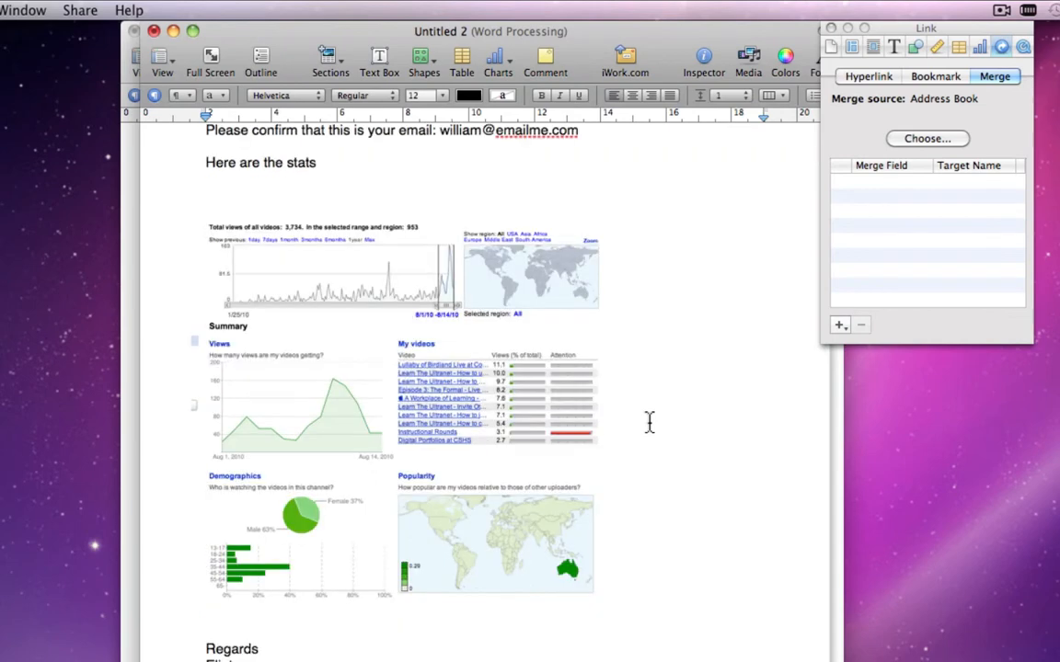
scroll(649, 422, up, 20)
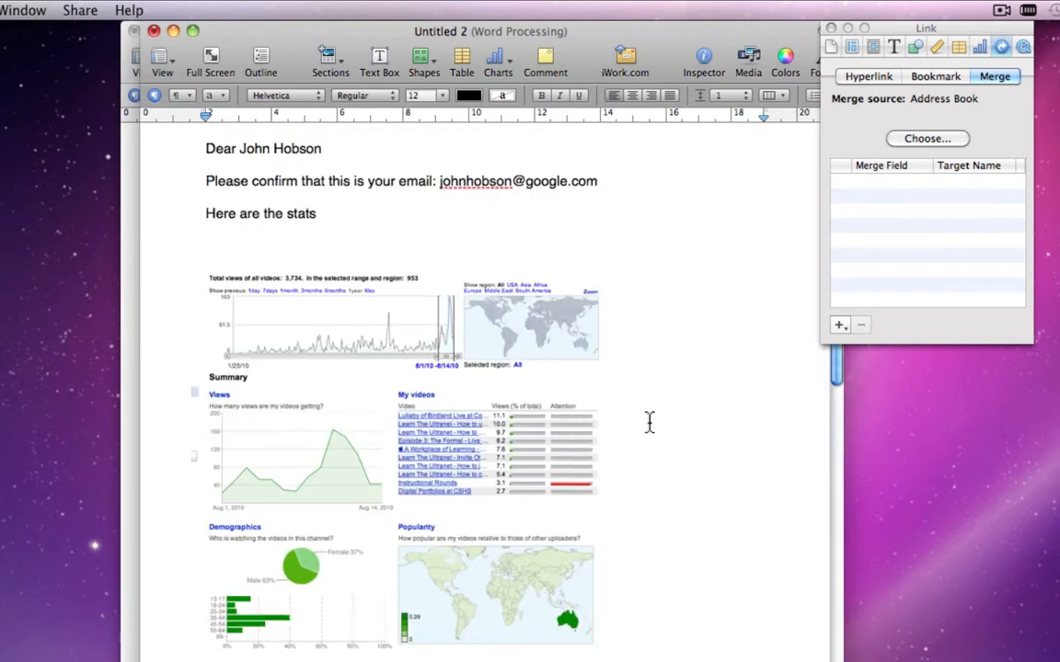
scroll(648, 421, up, 2)
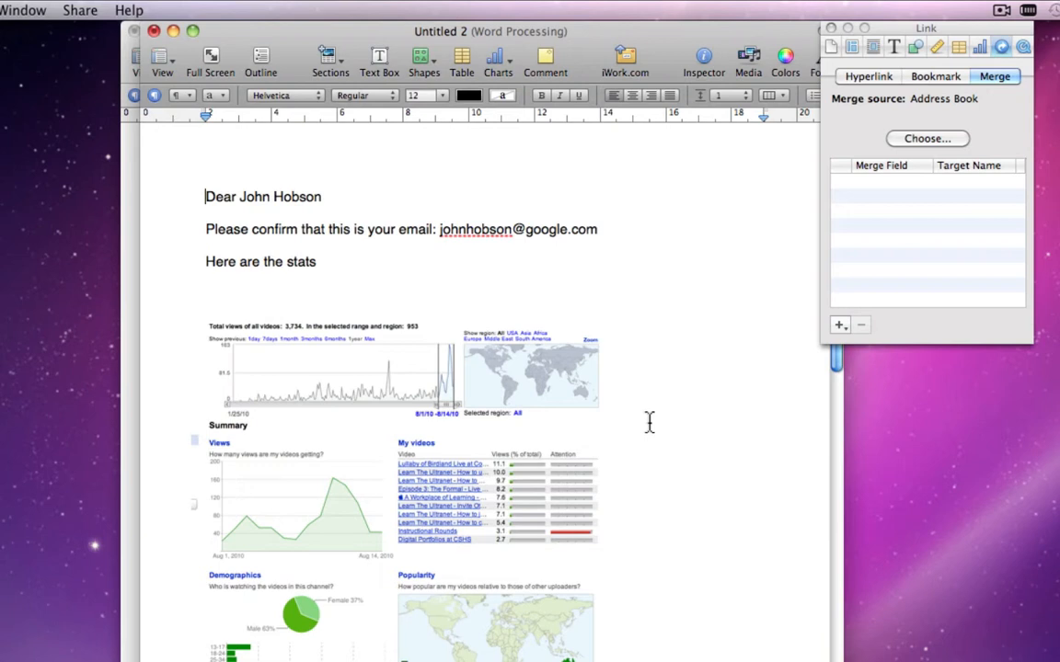
Step: Switch to Address Book and open the first contact in the ICT Staff Team group for editing
key(super+Tab)
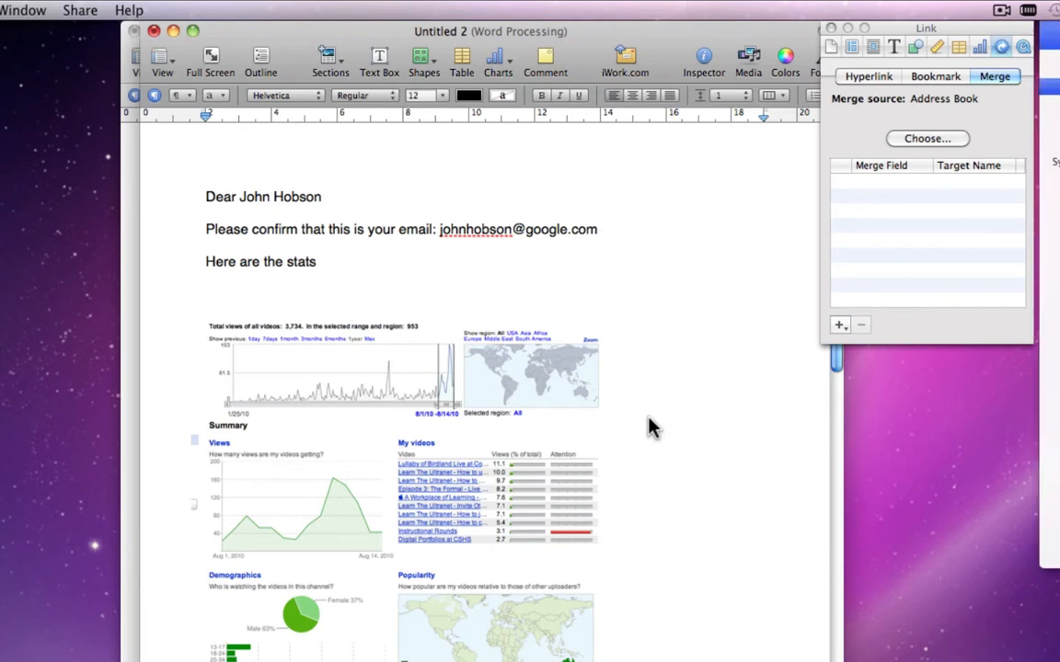
key(Return)
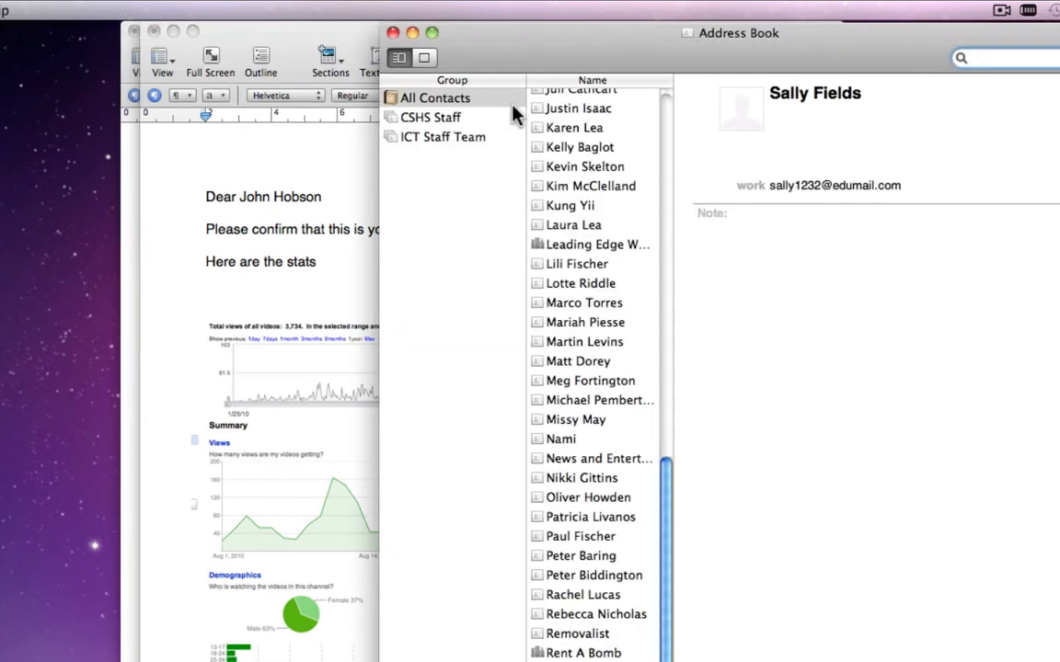
click(452, 137)
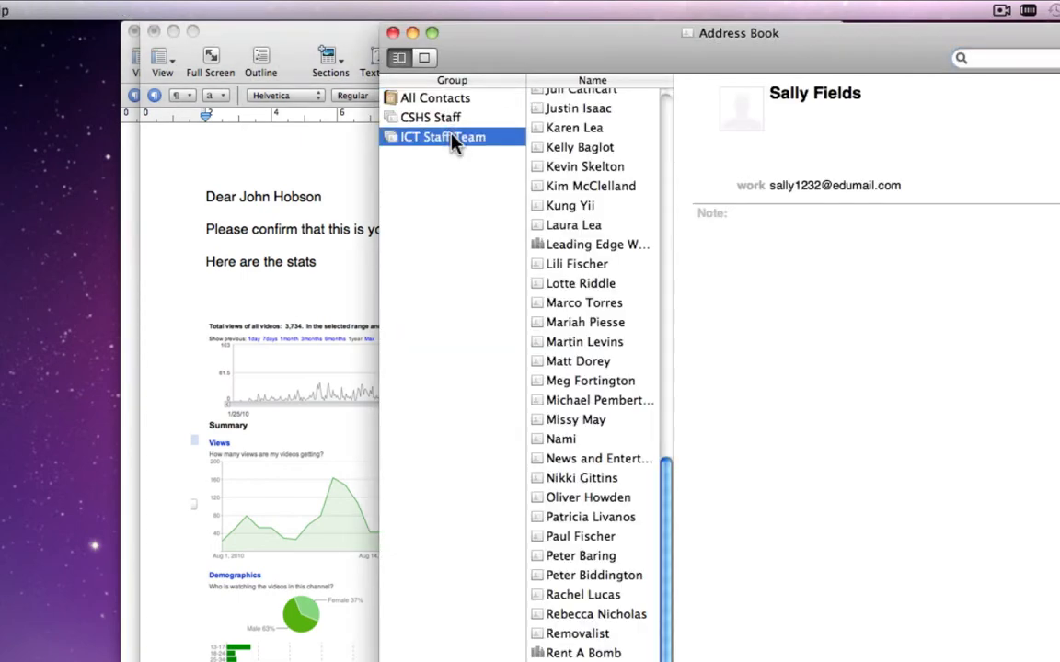
click(605, 210)
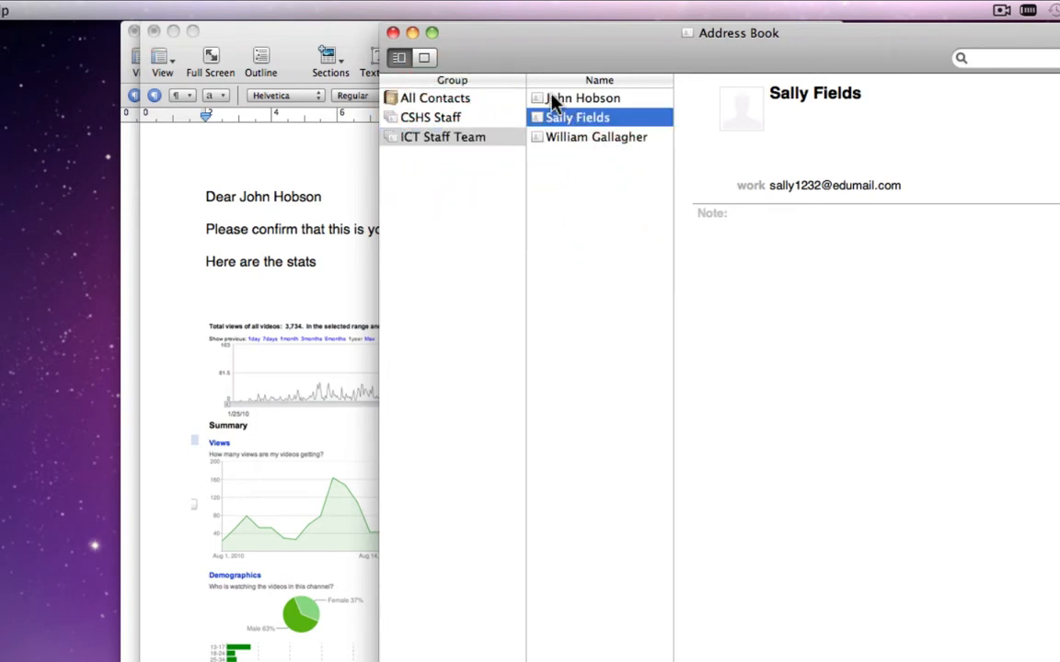
click(585, 101)
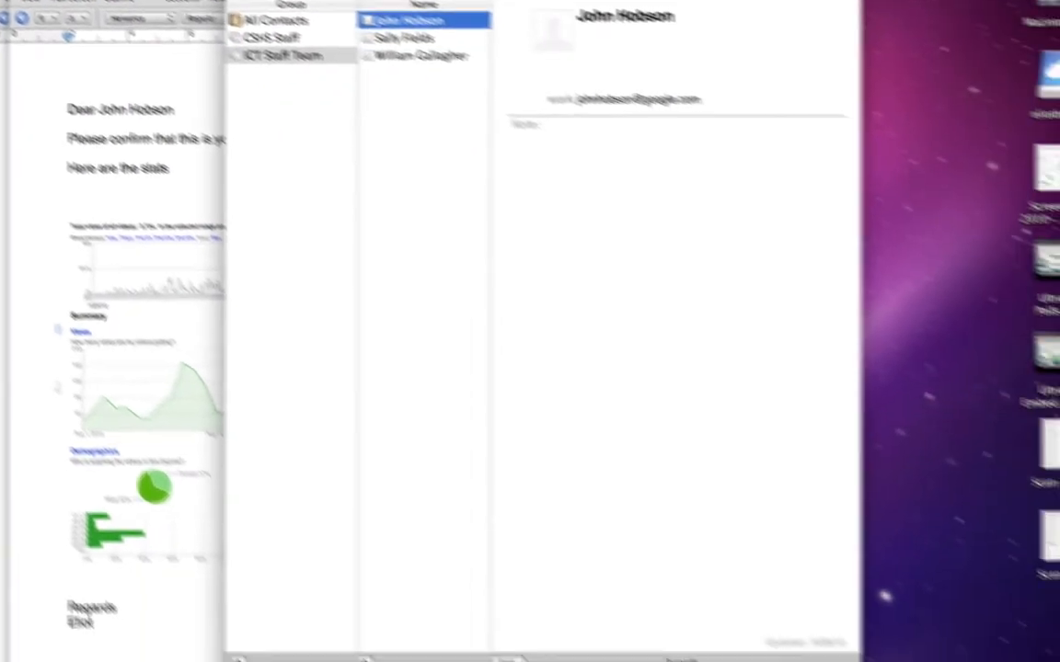
click(506, 659)
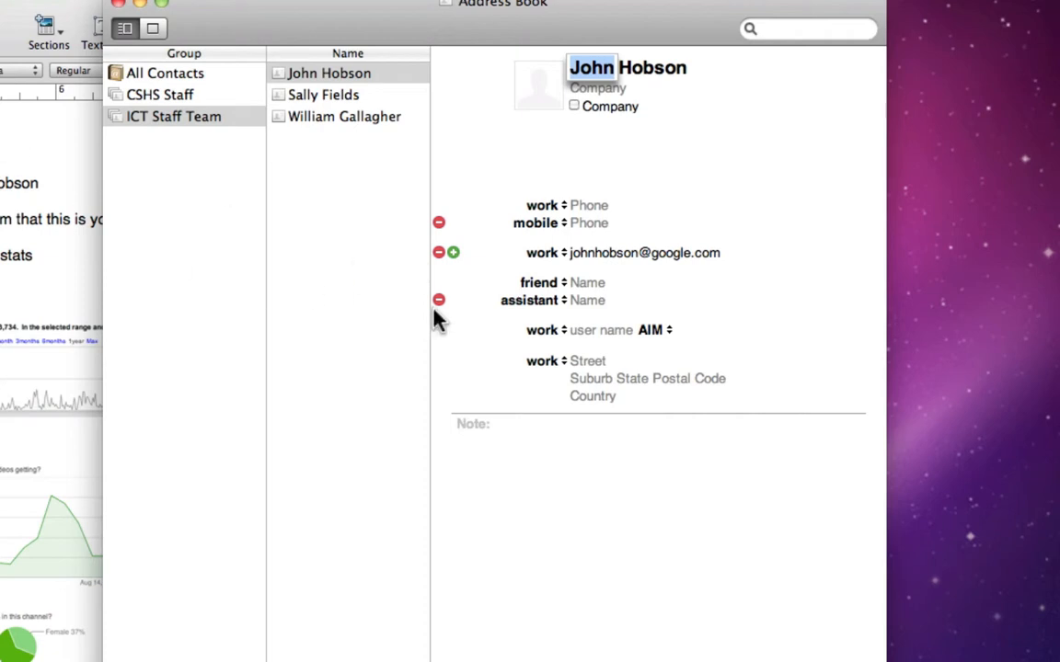
Step: Add a second email field to the contact to inspect its label options, and switch back to the merged letter in Pages
click(453, 253)
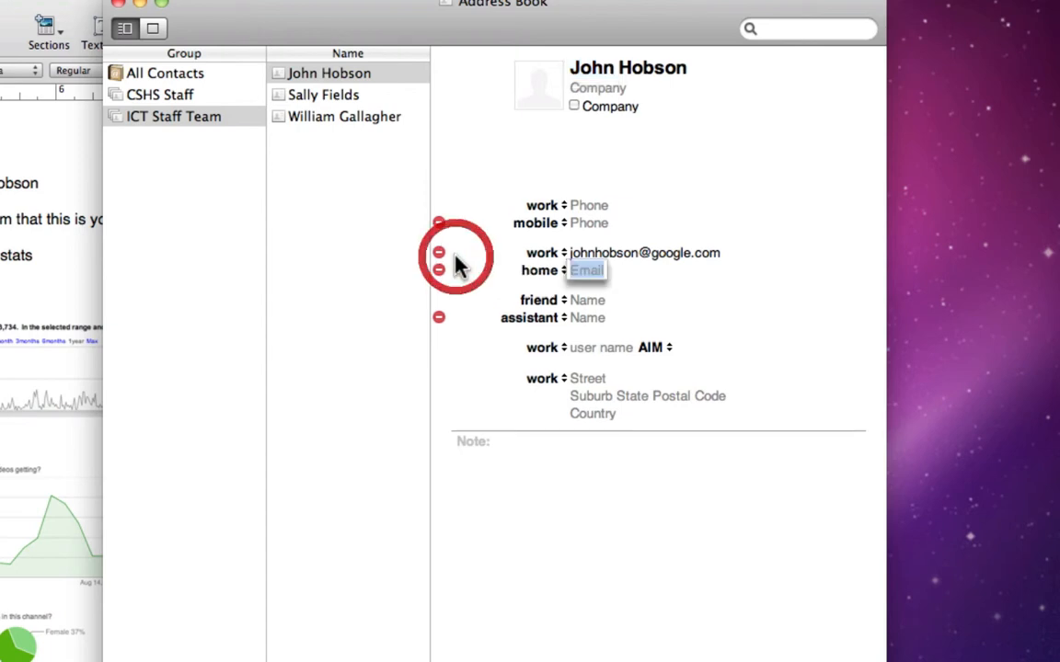
click(539, 270)
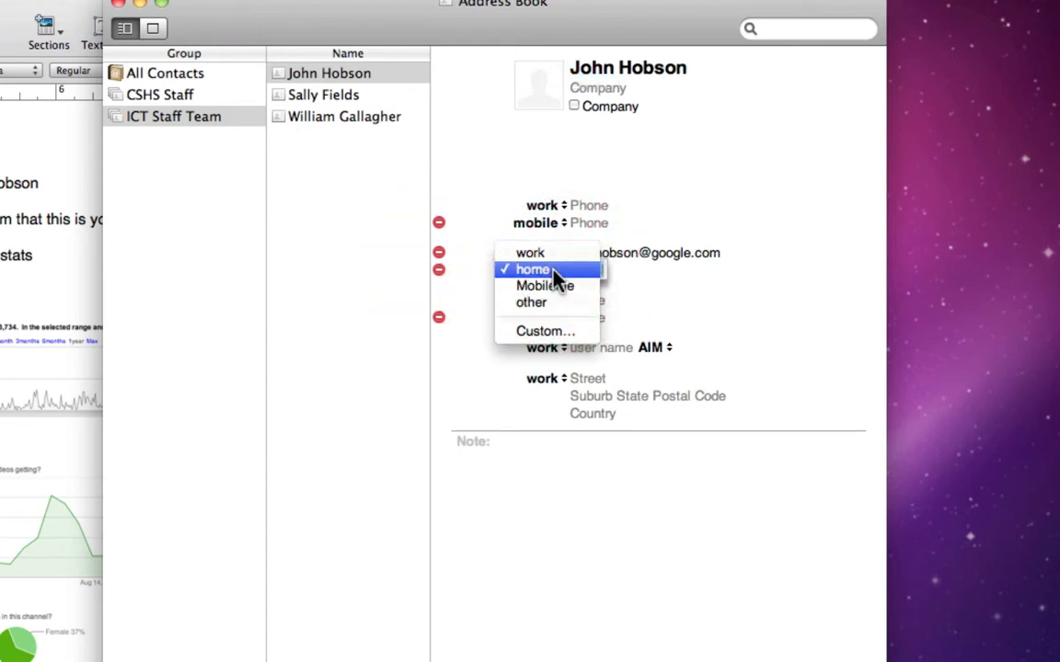
click(485, 267)
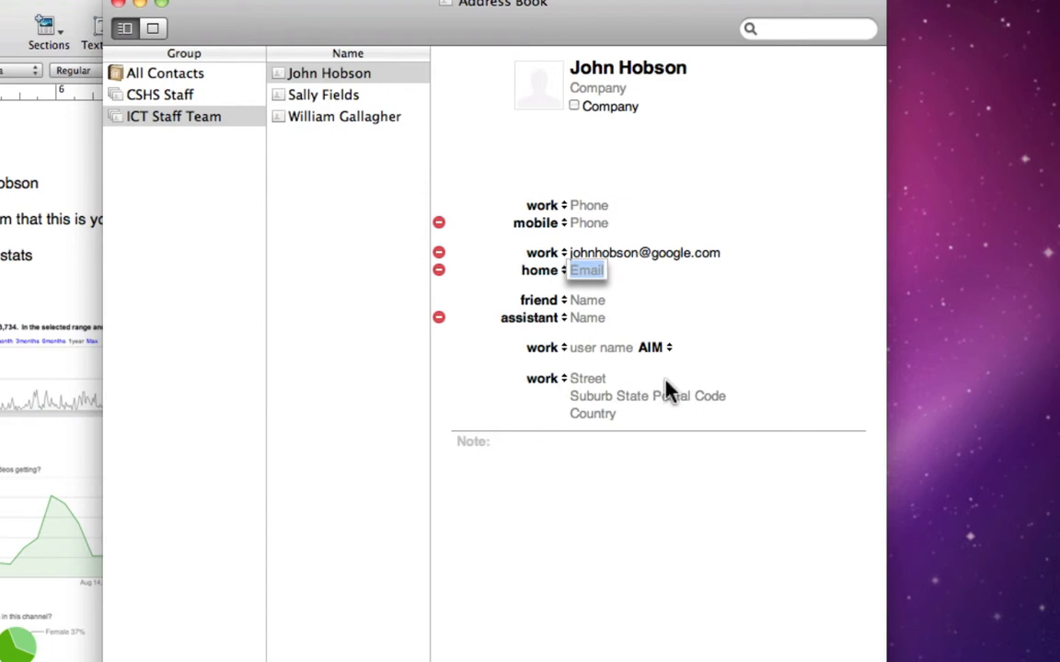
click(26, 244)
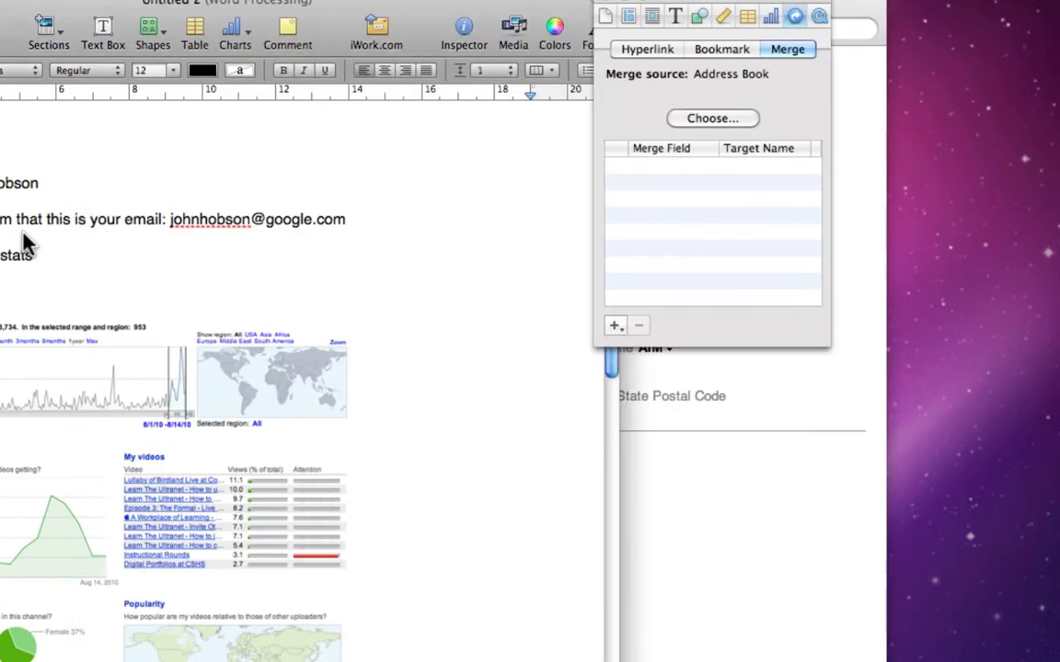